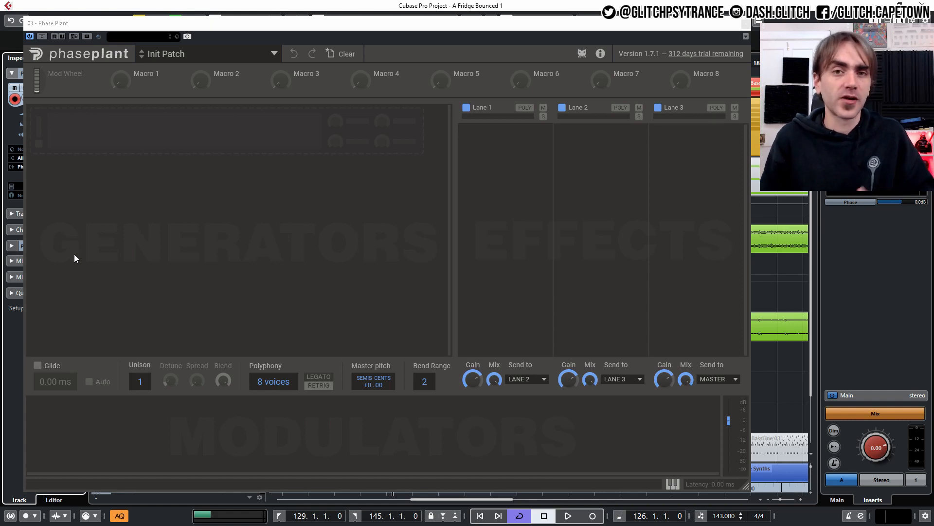
- Build a generator group with a sine Analog oscillator, an output, and a second sine Analog oscillator tuned to -12.00 semitones
{"action": "left_click", "coordinate": [86, 251]}
{"action": "left_click", "coordinate": [120, 288]}
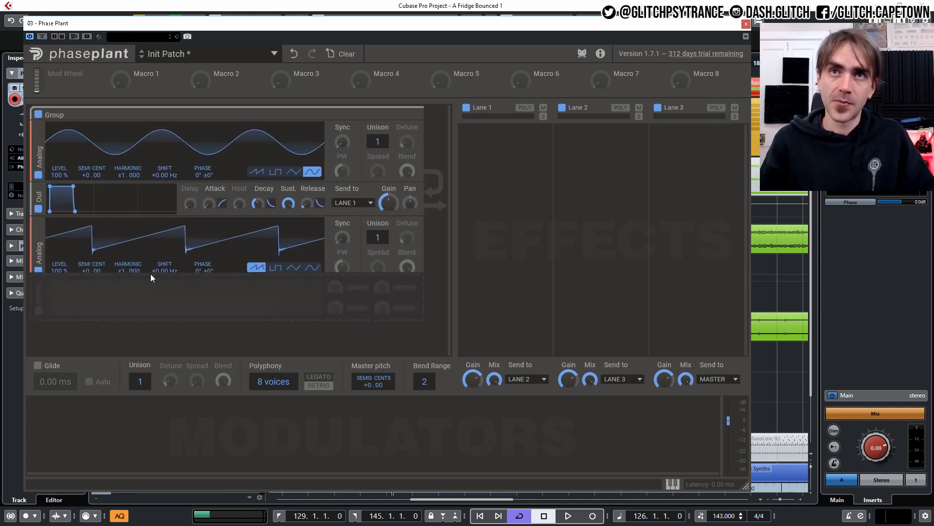
{"action": "left_click", "coordinate": [312, 267]}
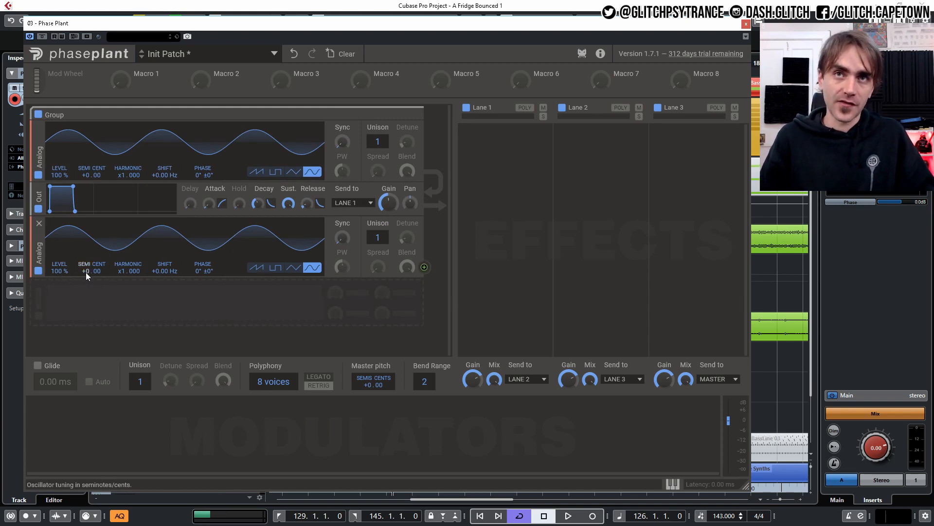
{"action": "left_click_drag", "start_coordinate": [86, 276], "coordinate": [86, 324]}
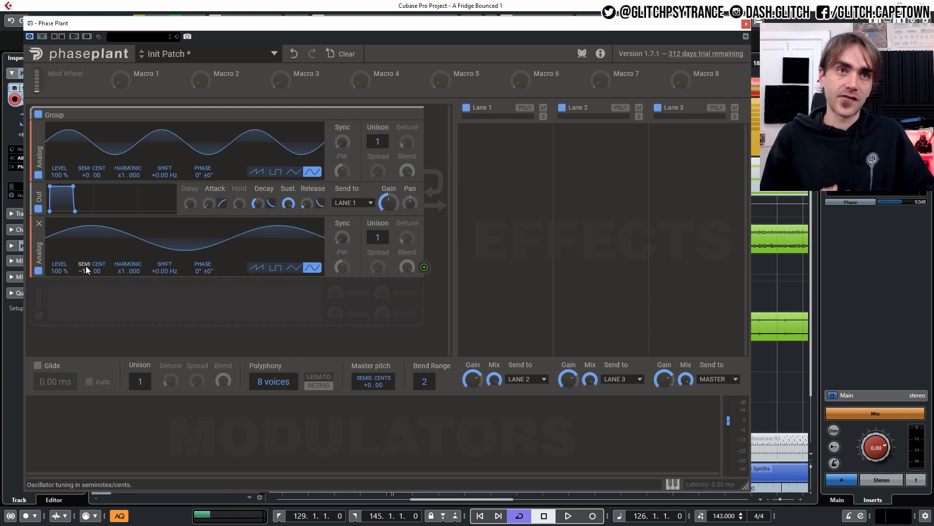
- Try modulating the first oscillator's phase from the second oscillator, sweeping the amount up to 100% and back down
{"action": "left_click", "coordinate": [425, 268]}
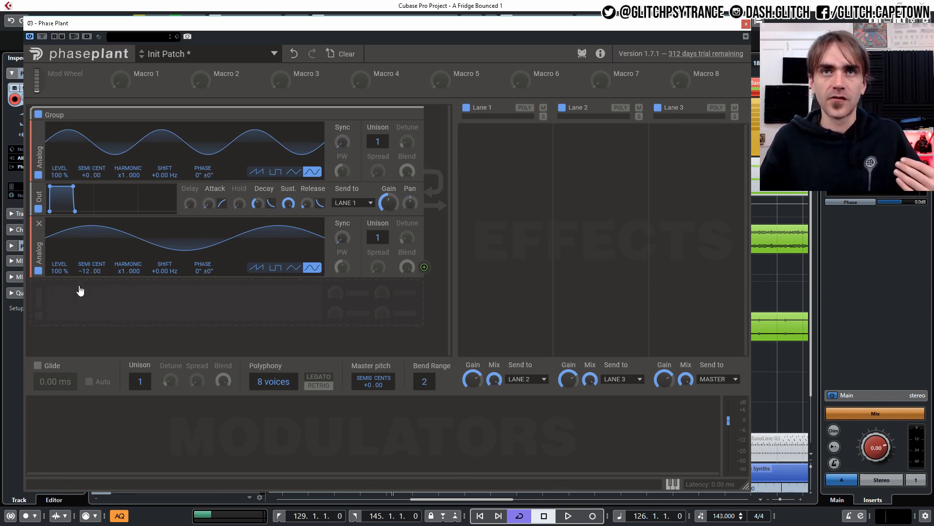
{"action": "left_click_drag", "start_coordinate": [37, 241], "coordinate": [36, 257]}
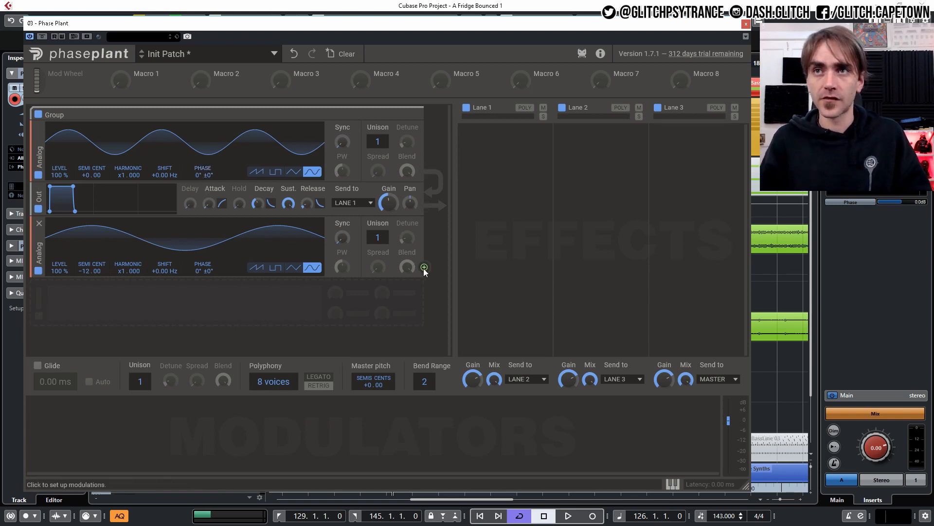
{"action": "left_click_drag", "start_coordinate": [424, 267], "coordinate": [426, 268]}
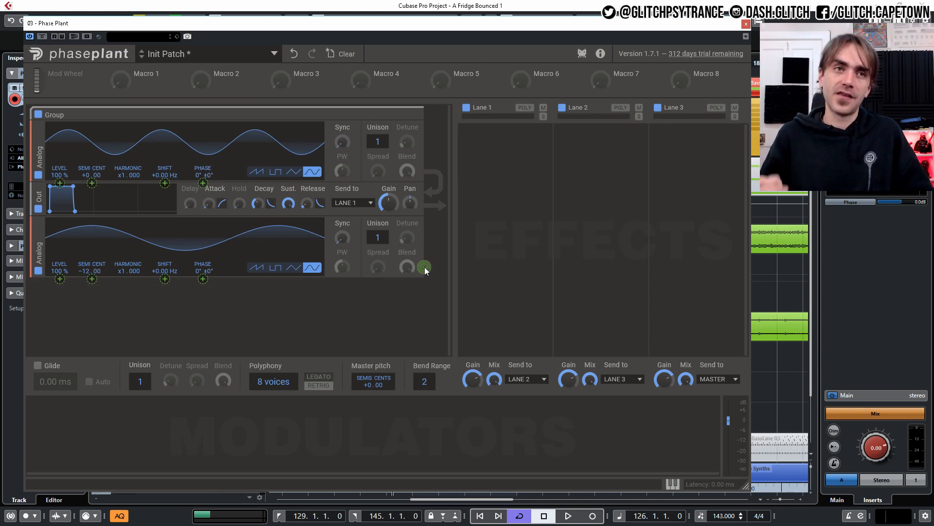
{"action": "left_click_drag", "start_coordinate": [425, 267], "coordinate": [204, 185]}
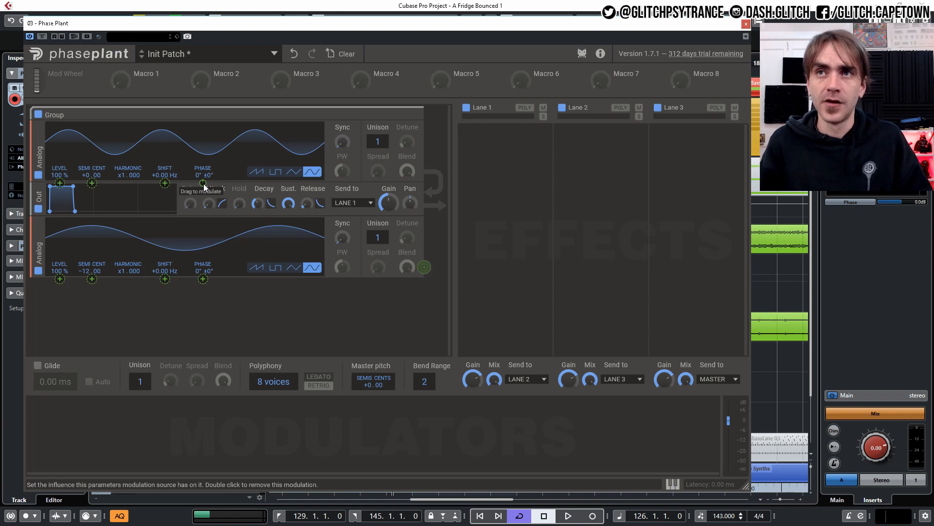
{"action": "left_click_drag", "start_coordinate": [204, 186], "coordinate": [203, 154]}
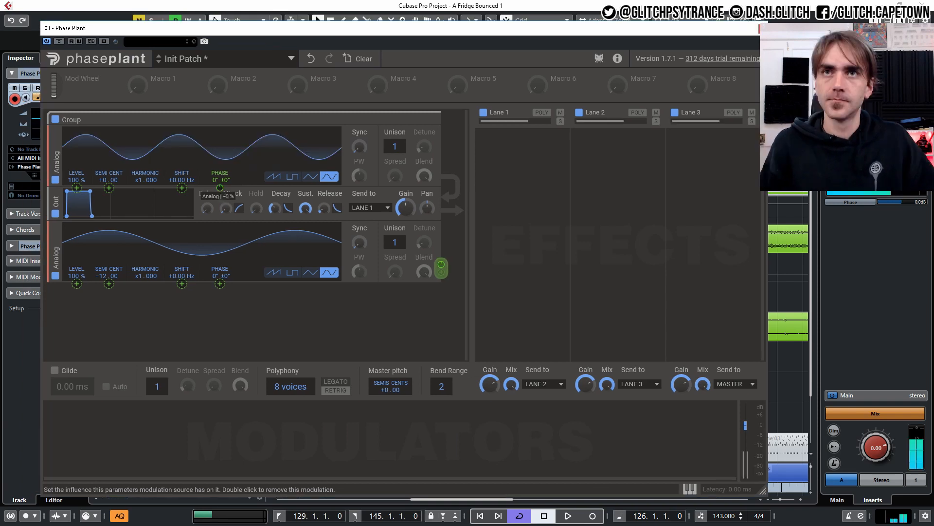
{"action": "left_click_drag", "start_coordinate": [220, 188], "coordinate": [220, 142]}
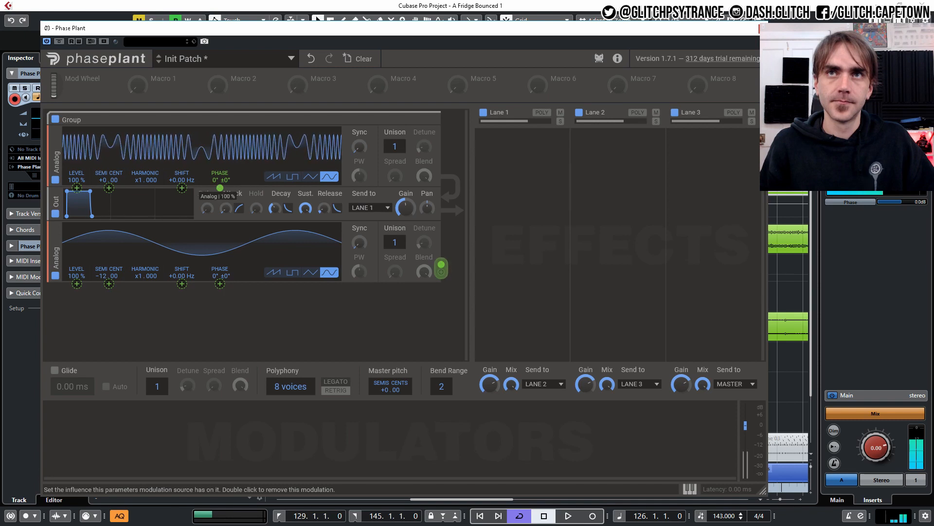
{"action": "left_click_drag", "start_coordinate": [220, 190], "coordinate": [220, 220]}
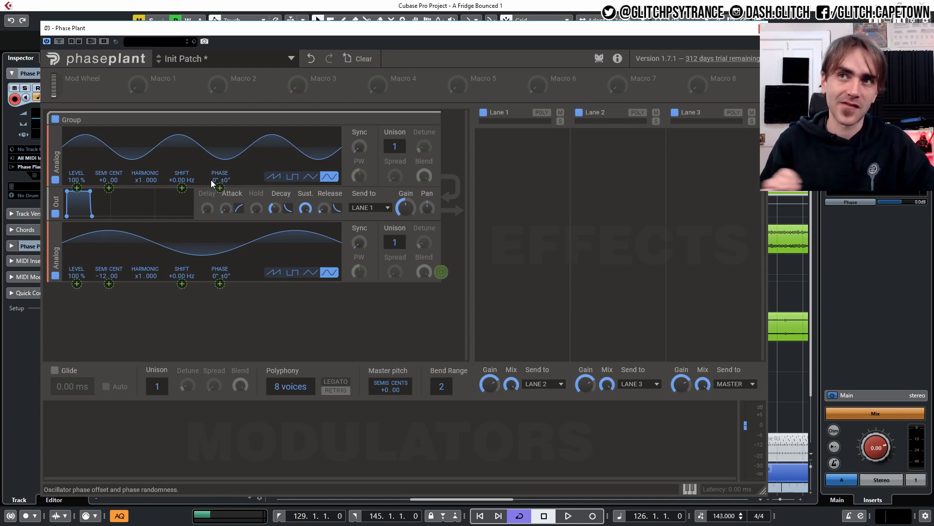
- Try modulating the first oscillator's semitone tuning and its frequency shift from the second oscillator, taking the shift amount to 89%
{"action": "mouse_move", "coordinate": [109, 188]}
{"action": "left_mouse_down"}
{"action": "mouse_move", "coordinate": [110, 167]}
{"action": "mouse_move", "coordinate": [109, 183]}
{"action": "left_mouse_up"}
{"action": "double_click", "coordinate": [110, 188]}
{"action": "left_click_drag", "start_coordinate": [181, 187], "coordinate": [182, 168]}
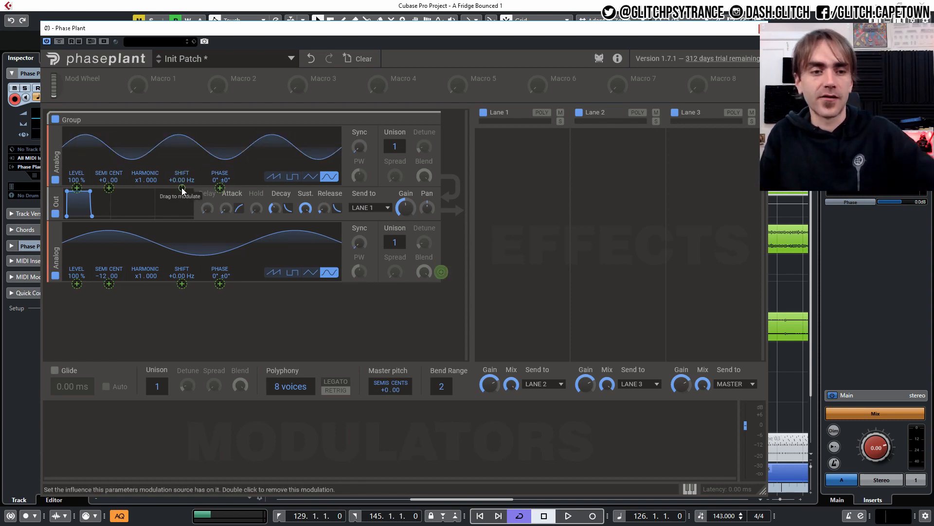
{"action": "left_click_drag", "start_coordinate": [182, 188], "coordinate": [182, 145]}
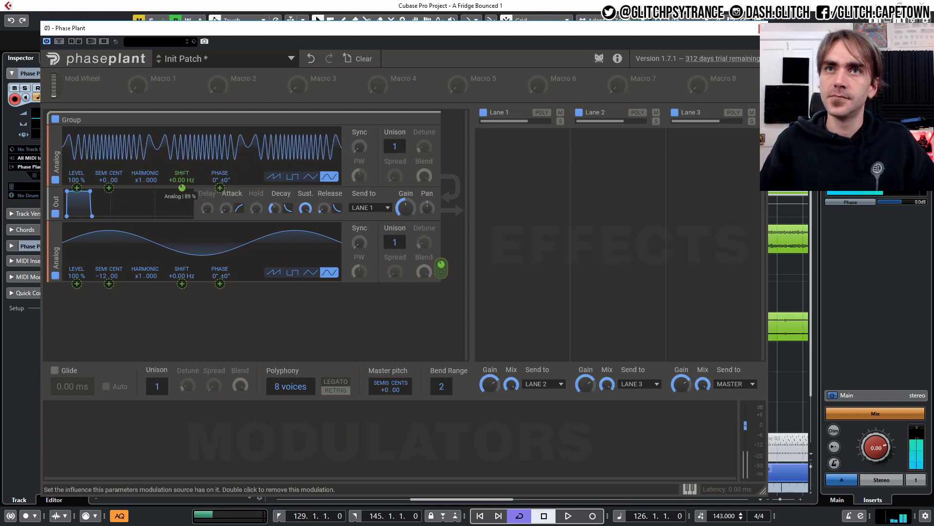
{"action": "left_click_drag", "start_coordinate": [182, 188], "coordinate": [107, 222]}
- Modulate the first oscillator's phase from the second oscillator at 100%
{"action": "left_click_drag", "start_coordinate": [107, 188], "coordinate": [220, 188]}
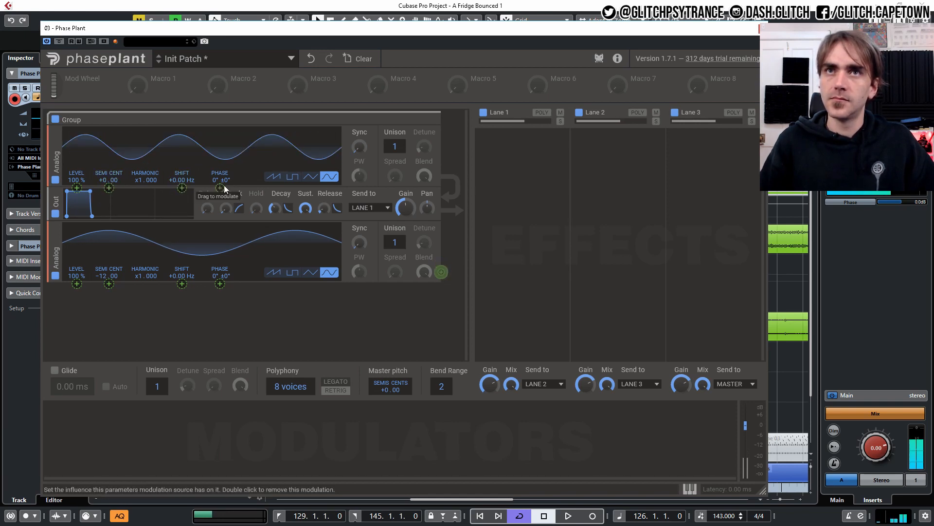
{"action": "double_click", "coordinate": [220, 189]}
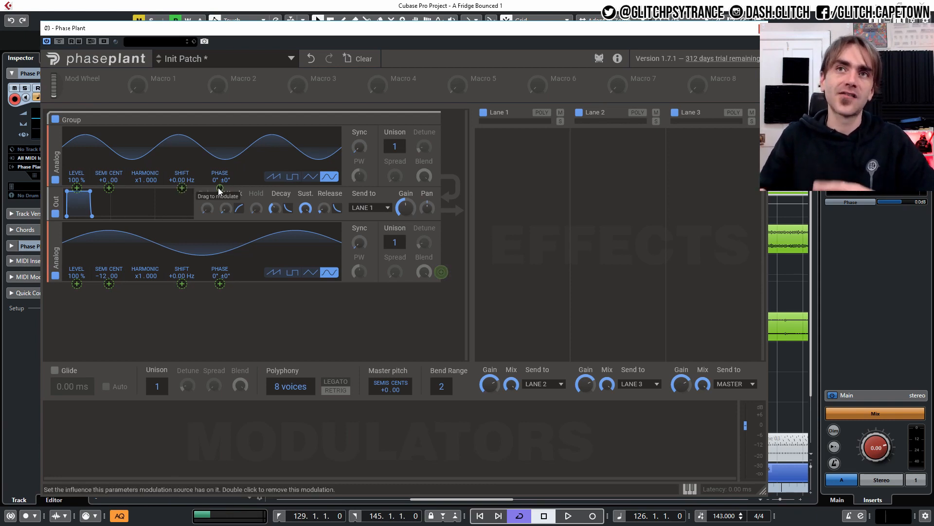
{"action": "left_click_drag", "start_coordinate": [220, 192], "coordinate": [220, 189]}
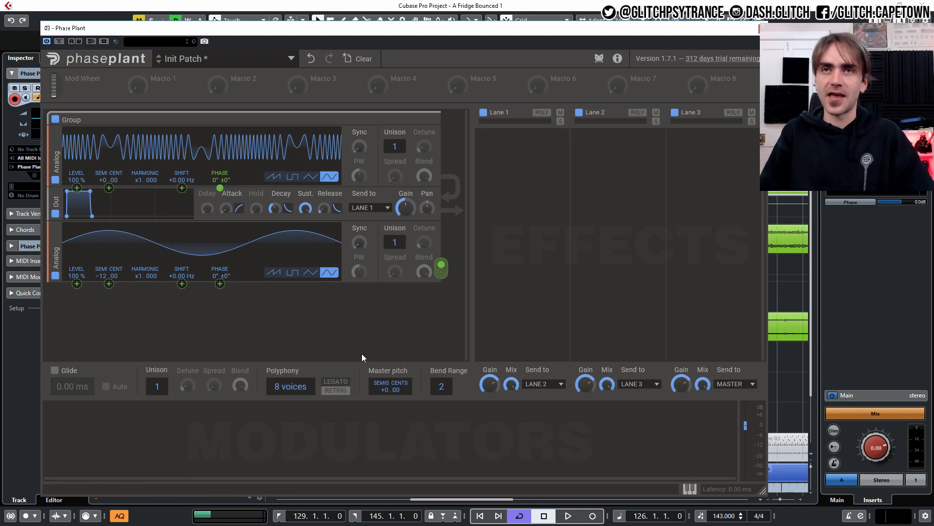
{"action": "left_click", "coordinate": [334, 329]}
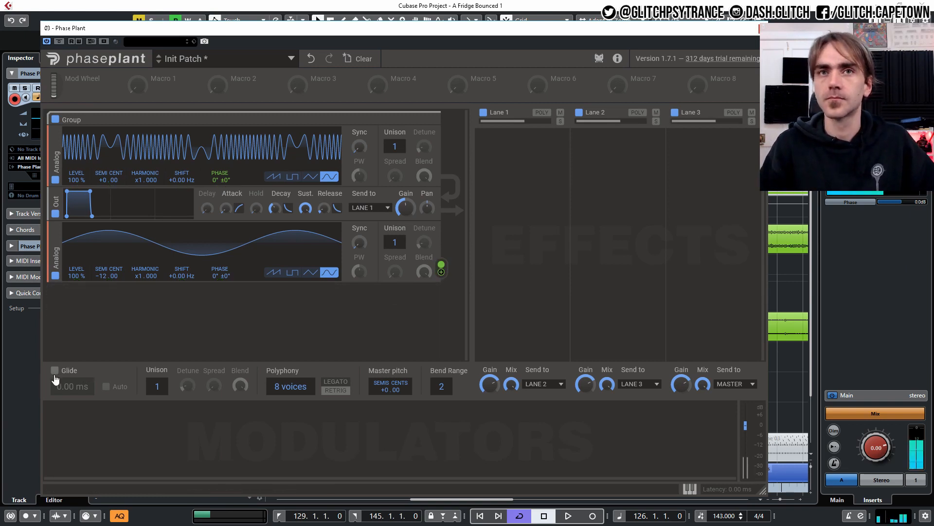
- Limit the polyphony to 1 voice and enable Glide
{"action": "scroll", "coordinate": [297, 388], "scroll_direction": "down", "scroll_amount": 4}
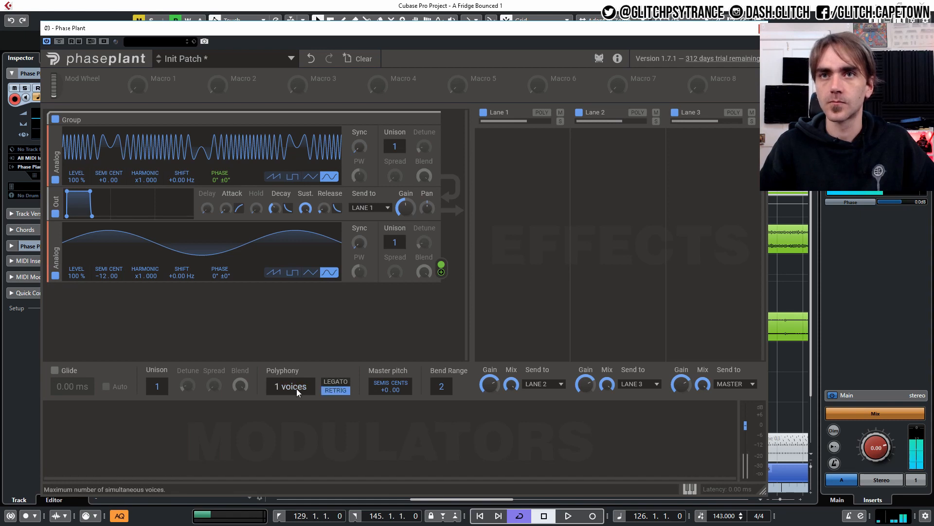
{"action": "left_click", "coordinate": [55, 371]}
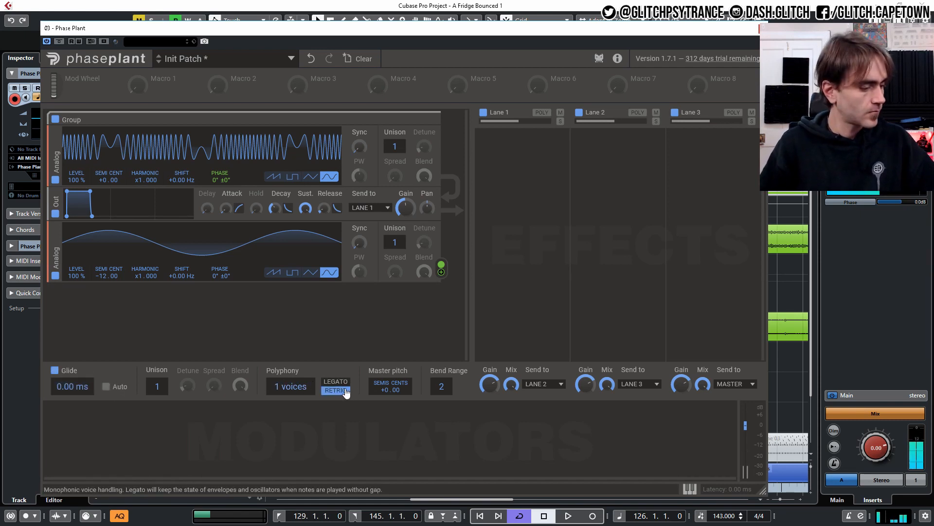
- Set the first oscillator's phase modulation to 51% and add frequency shift modulation from the second oscillator at 59%
{"action": "left_click_drag", "start_coordinate": [219, 187], "coordinate": [219, 190]}
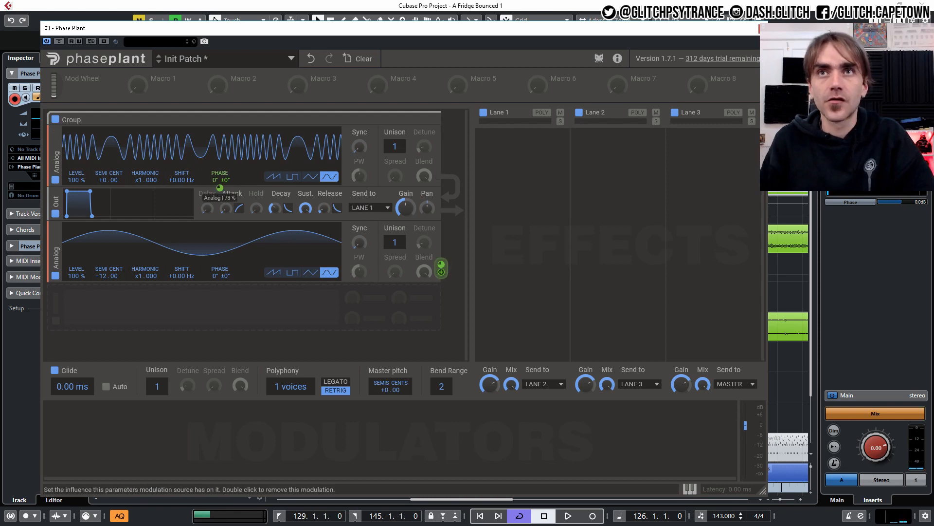
{"action": "left_click_drag", "start_coordinate": [220, 188], "coordinate": [220, 201]}
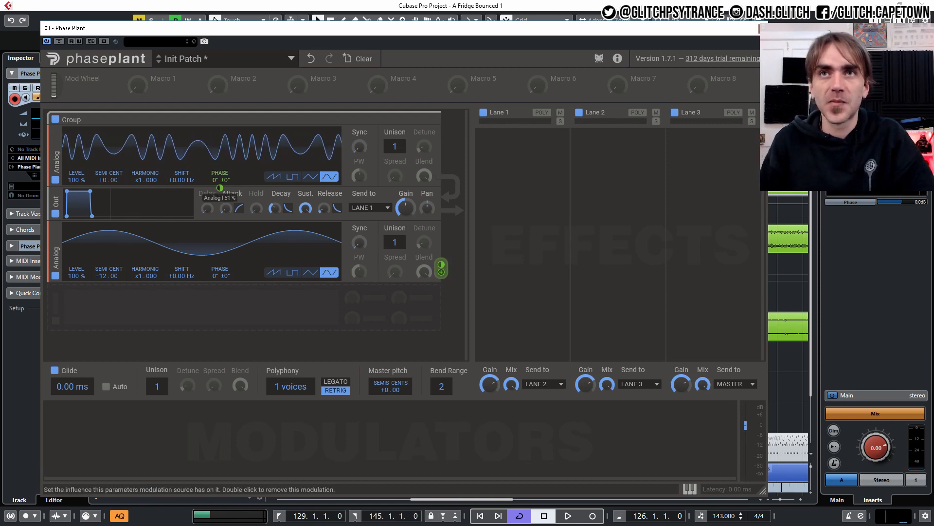
{"action": "left_click", "coordinate": [441, 273]}
{"action": "mouse_move", "coordinate": [181, 188]}
{"action": "left_mouse_down"}
{"action": "mouse_move", "coordinate": [181, 162]}
{"action": "mouse_move", "coordinate": [182, 183]}
{"action": "left_mouse_up"}
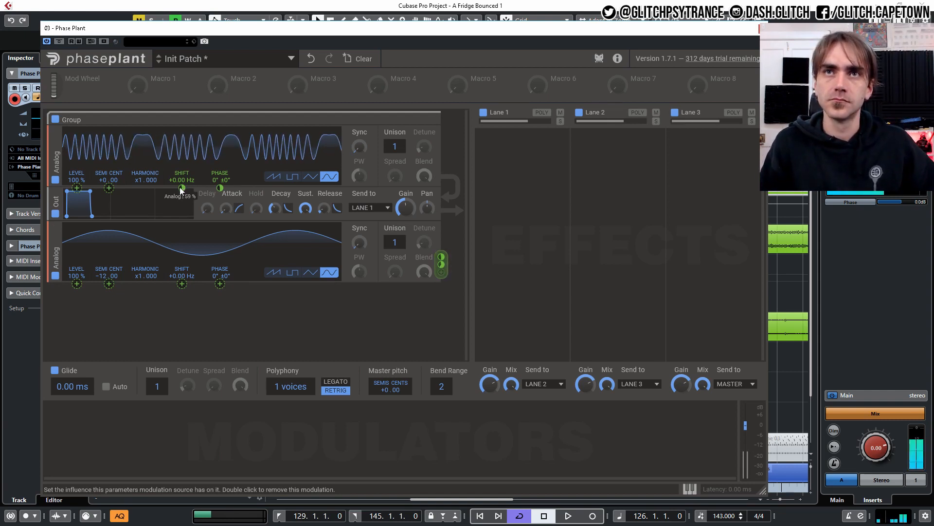
- Try modulating the first oscillator's semitone tuning from the second oscillator with different amounts, and remove that modulation
{"action": "mouse_move", "coordinate": [109, 187]}
{"action": "left_mouse_down"}
{"action": "mouse_move", "coordinate": [109, 198]}
{"action": "mouse_move", "coordinate": [109, 184]}
{"action": "left_mouse_up"}
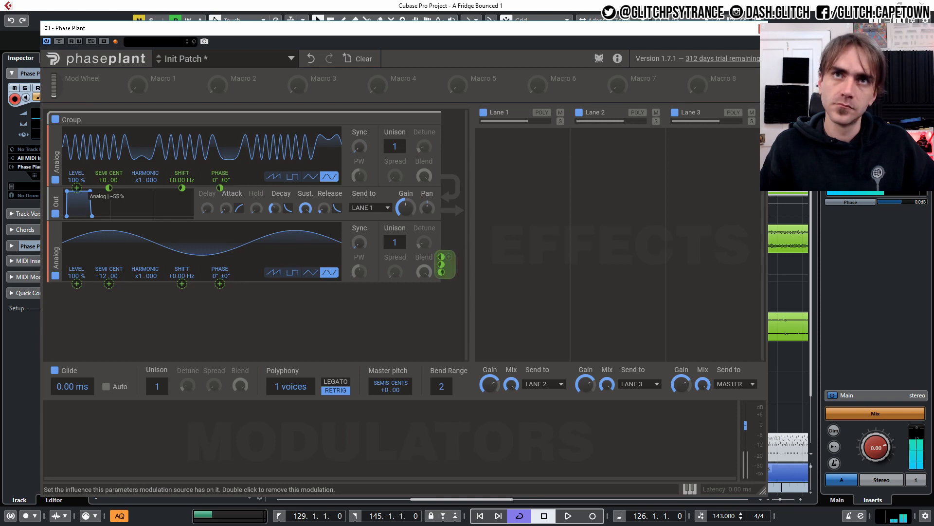
{"action": "left_click_drag", "start_coordinate": [109, 185], "coordinate": [109, 168]}
{"action": "double_click", "coordinate": [110, 187]}
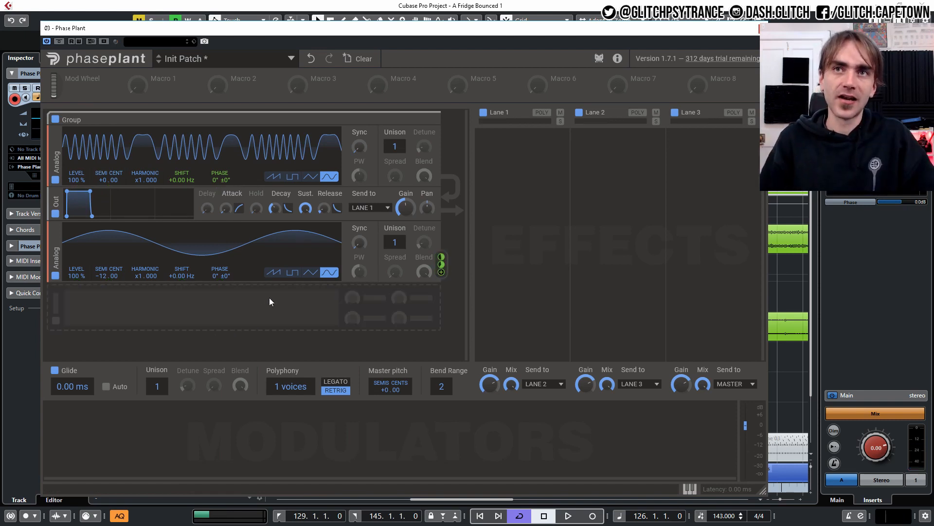
- Add a third Analog oscillator with a triangle wave and make it modulate the first oscillator's frequency shift in place of the second oscillator
{"action": "left_click", "coordinate": [62, 299]}
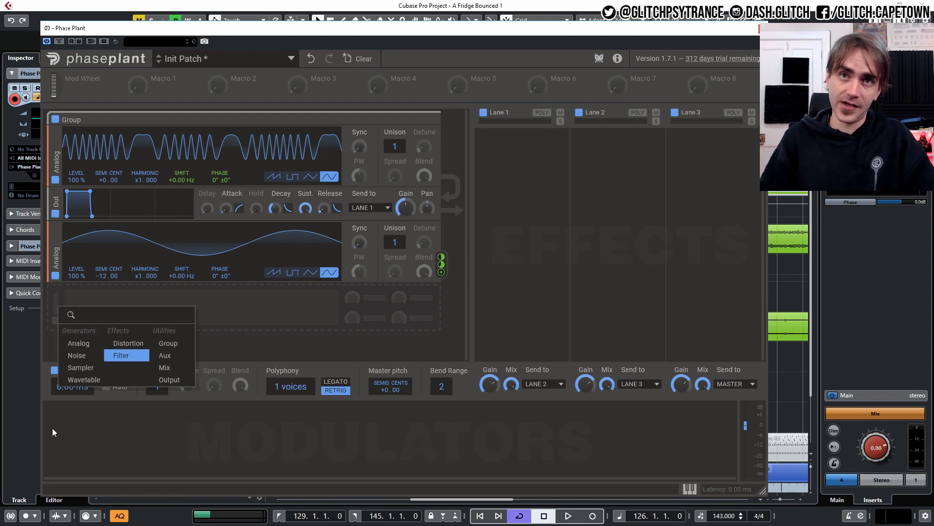
{"action": "left_click", "coordinate": [78, 343]}
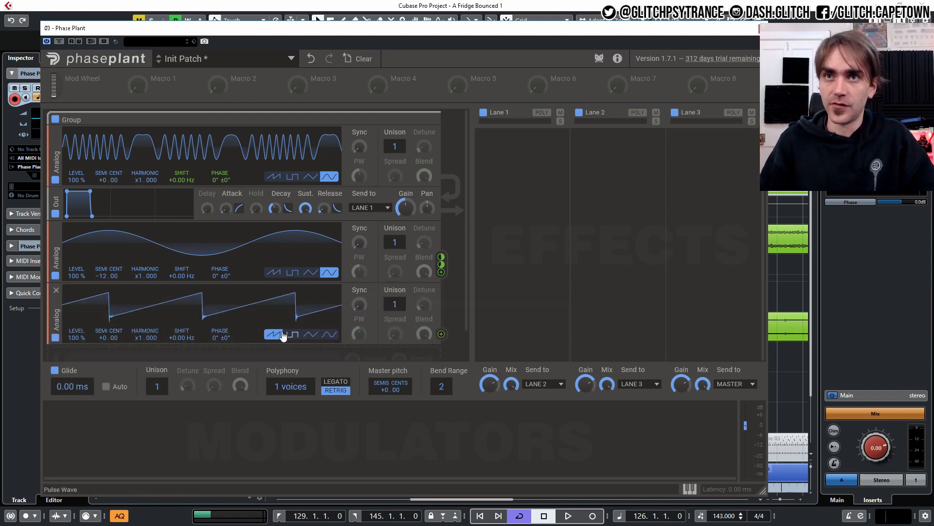
{"action": "left_click", "coordinate": [311, 335]}
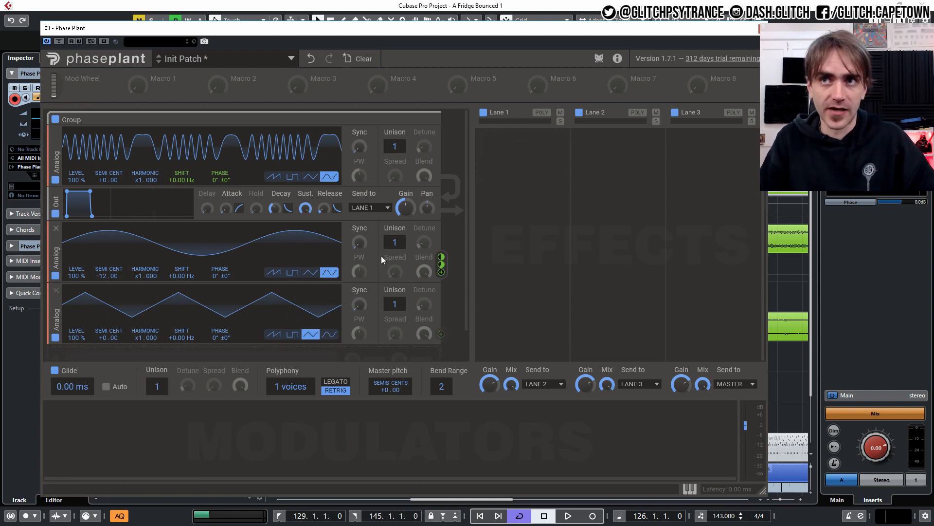
{"action": "mouse_move", "coordinate": [443, 264]}
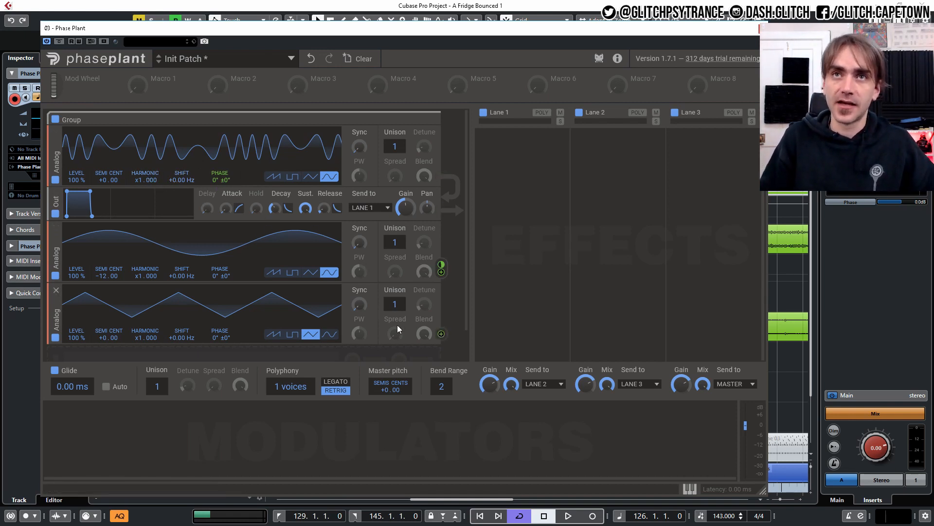
{"action": "left_click_drag", "start_coordinate": [441, 334], "coordinate": [182, 180]}
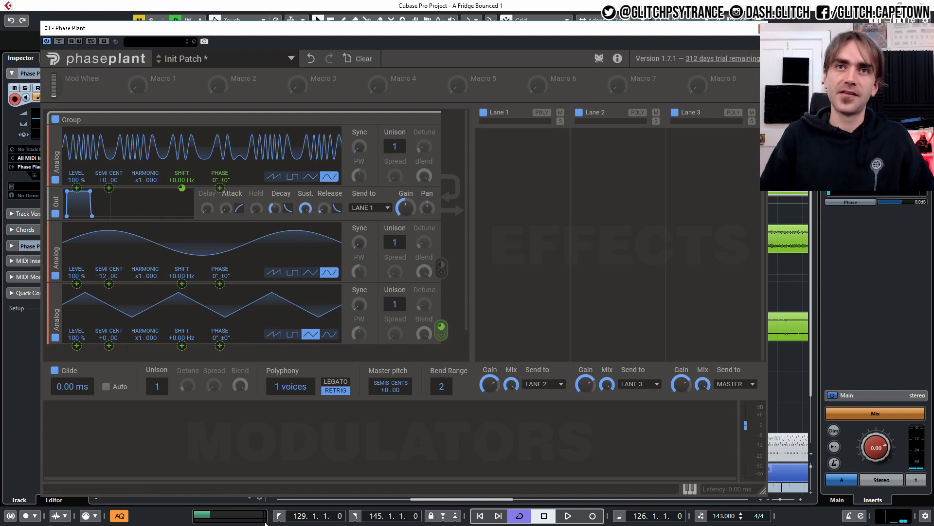
- Tune the triangle oscillator to -12.00 semitones and readjust the first oscillator's phase modulation amount
{"action": "left_click_drag", "start_coordinate": [107, 338], "coordinate": [107, 289]}
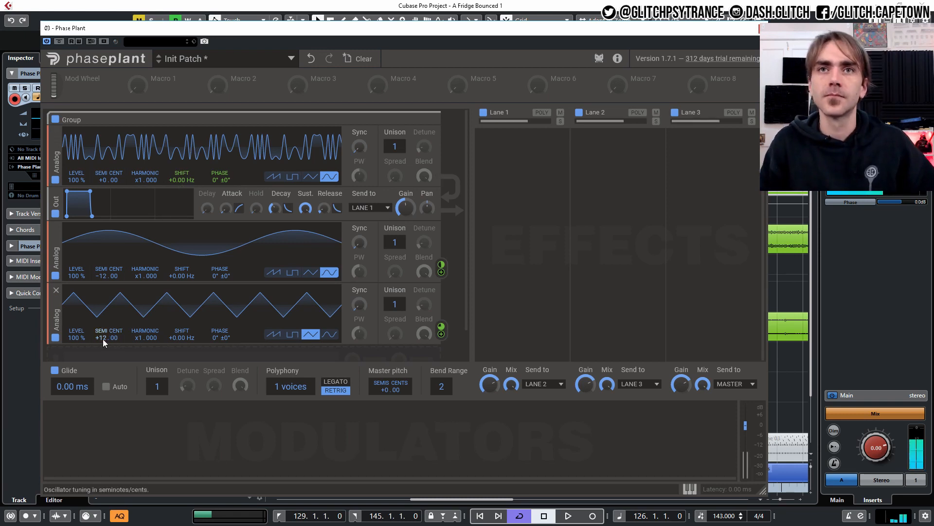
{"action": "left_click_drag", "start_coordinate": [104, 342], "coordinate": [103, 357]}
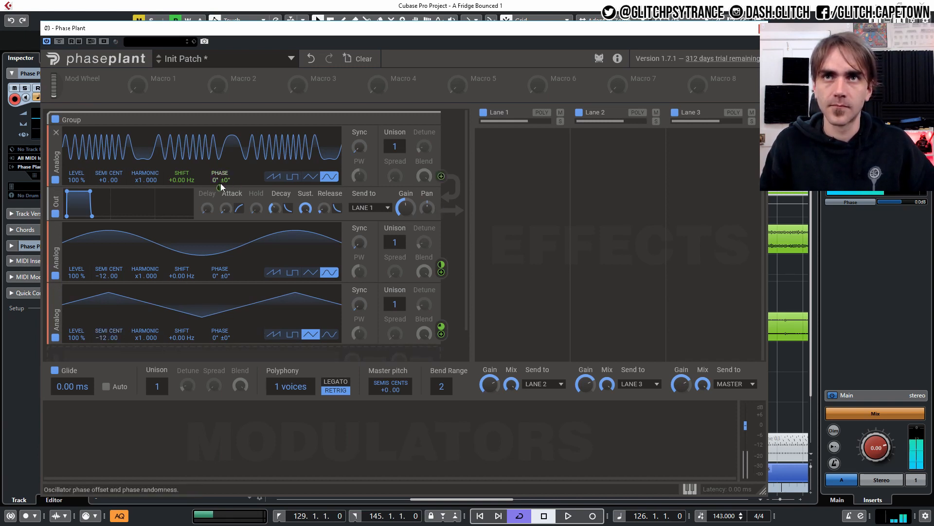
{"action": "mouse_move", "coordinate": [219, 188]}
{"action": "left_mouse_down"}
{"action": "mouse_move", "coordinate": [220, 166]}
{"action": "mouse_move", "coordinate": [218, 187]}
{"action": "left_mouse_up"}
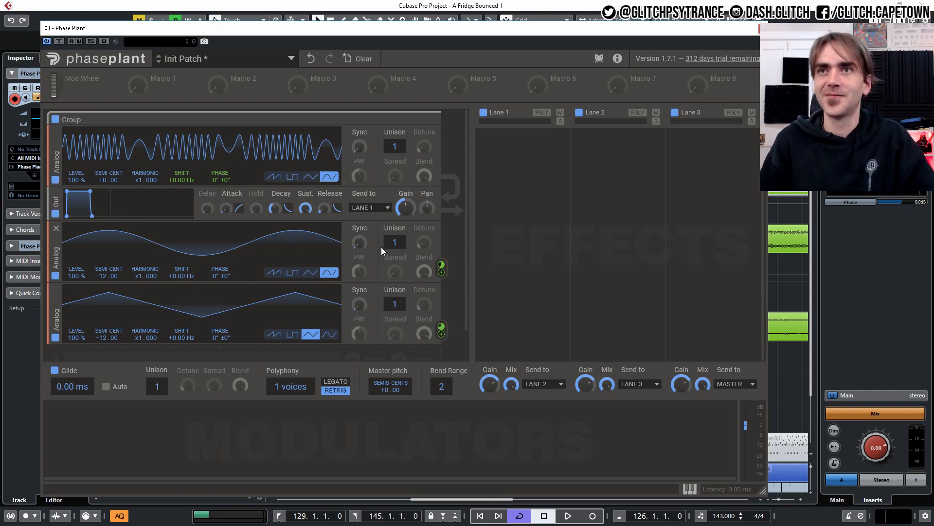
- Modulate the triangle oscillator's phase from the second oscillator, and tune the second oscillator to +0.00 semitones
{"action": "left_click_drag", "start_coordinate": [442, 273], "coordinate": [220, 332]}
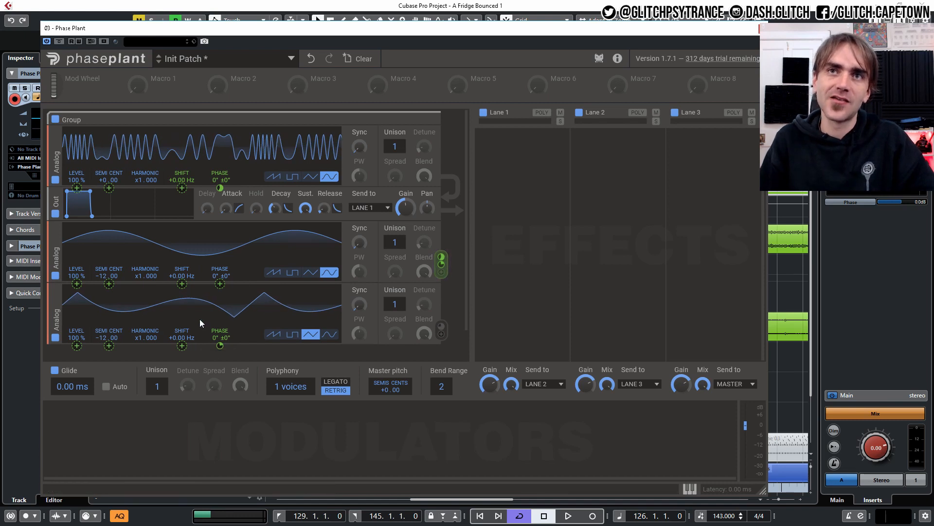
{"action": "left_click_drag", "start_coordinate": [219, 348], "coordinate": [219, 351]}
{"action": "mouse_move", "coordinate": [220, 346]}
{"action": "left_mouse_down"}
{"action": "mouse_move", "coordinate": [220, 383]}
{"action": "mouse_move", "coordinate": [220, 344]}
{"action": "left_mouse_up"}
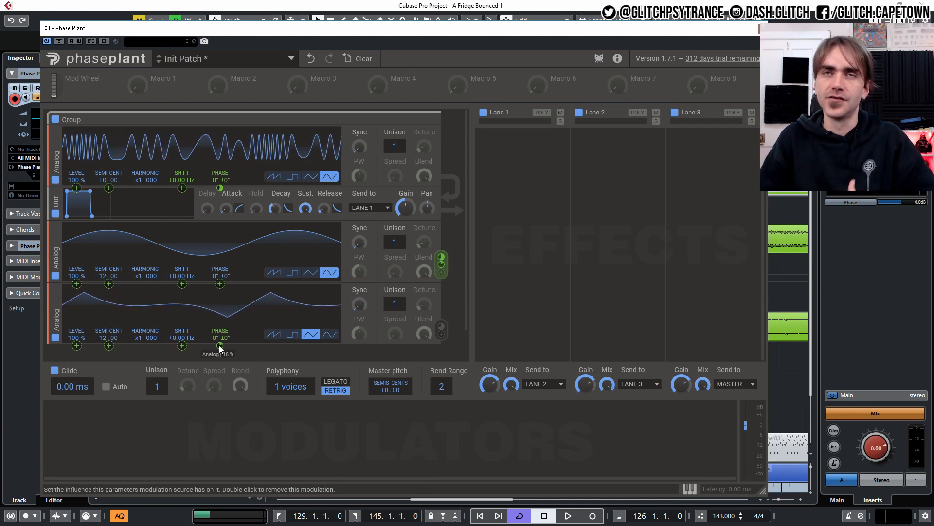
{"action": "left_click_drag", "start_coordinate": [219, 346], "coordinate": [219, 340]}
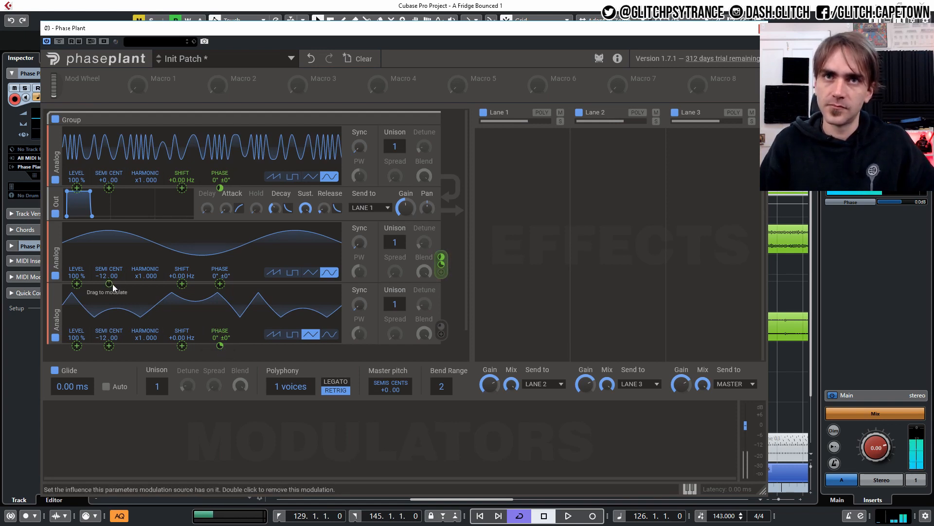
{"action": "left_click_drag", "start_coordinate": [102, 273], "coordinate": [105, 241]}
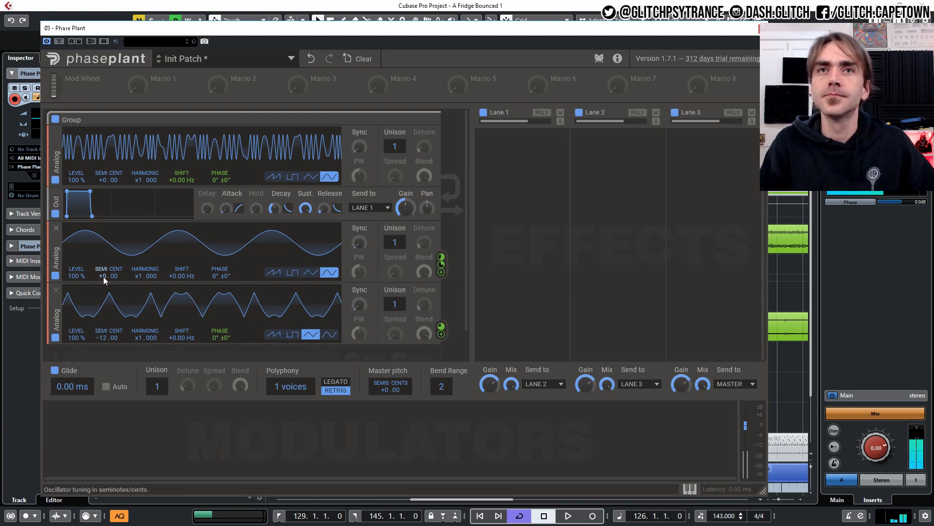
- Tune the second oscillator to -12.00 semitones, then try lowering its level and reset it to 100 %
{"action": "left_click_drag", "start_coordinate": [103, 276], "coordinate": [103, 310]}
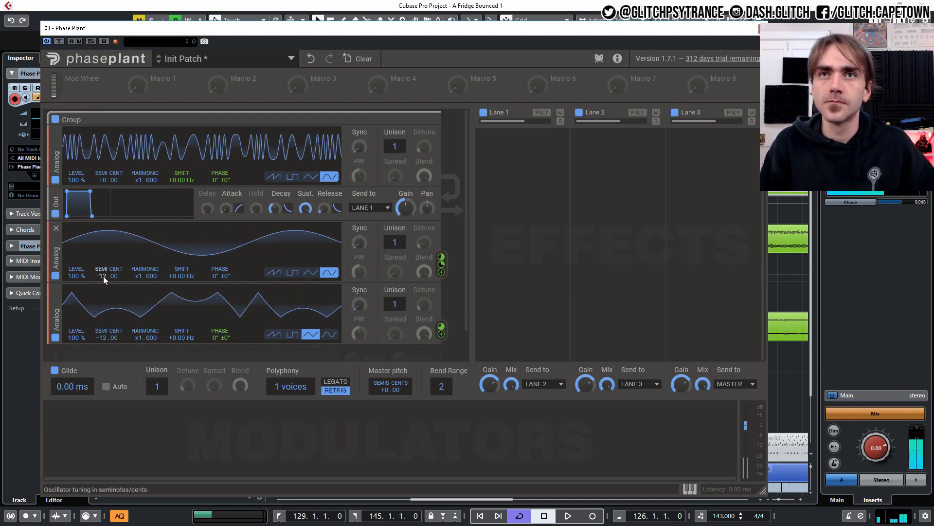
{"action": "left_click_drag", "start_coordinate": [72, 276], "coordinate": [72, 316]}
{"action": "double_click", "coordinate": [74, 276]}
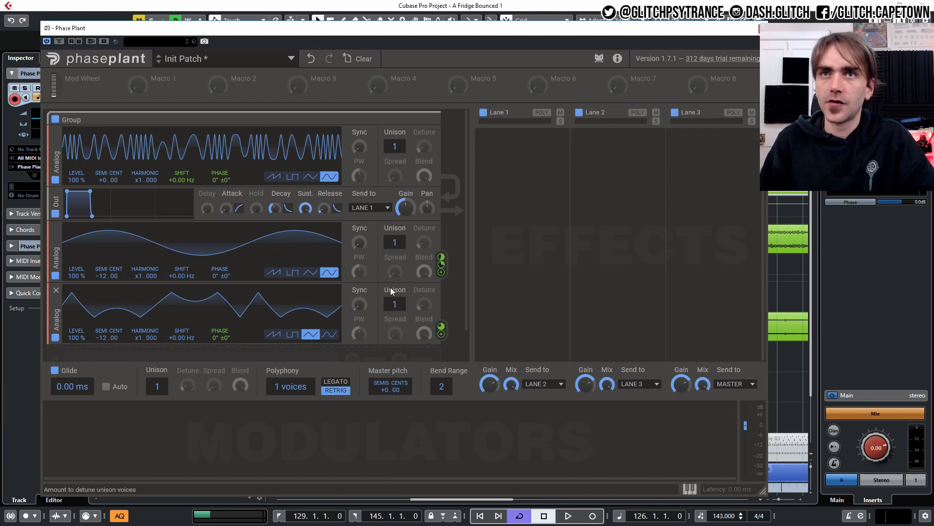
- Add a fourth Analog oscillator with a sine wave and tune it to -36.00 semitones
{"action": "scroll", "coordinate": [176, 346], "scroll_direction": "down", "scroll_amount": 1}
{"action": "left_click", "coordinate": [175, 341]}
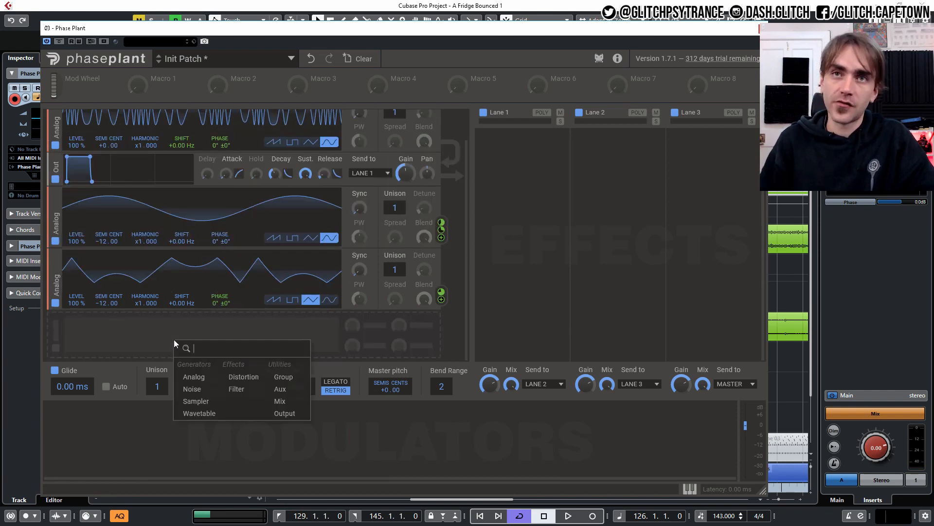
{"action": "left_click", "coordinate": [194, 377]}
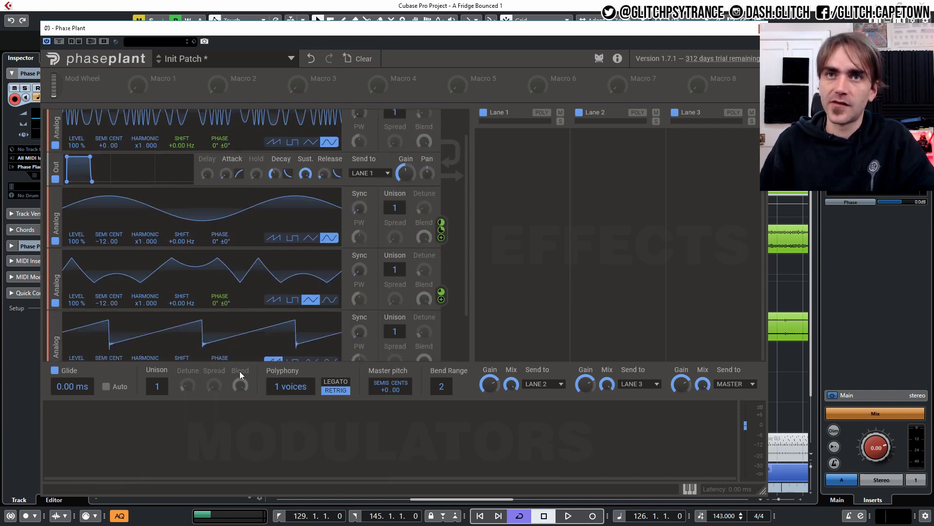
{"action": "scroll", "coordinate": [292, 347], "scroll_direction": "down", "scroll_amount": 2}
{"action": "left_click", "coordinate": [330, 299]}
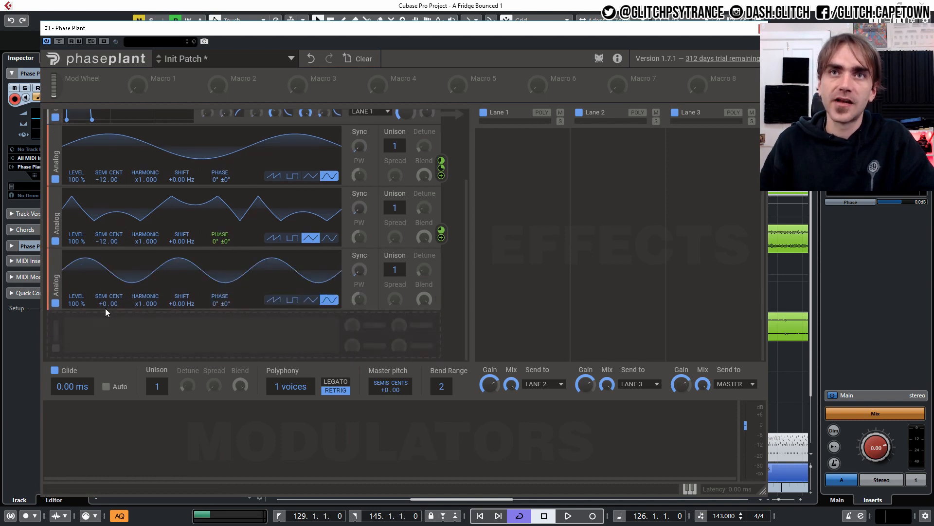
{"action": "mouse_move", "coordinate": [106, 301]}
{"action": "left_mouse_down"}
{"action": "mouse_move", "coordinate": [105, 339]}
{"action": "mouse_move", "coordinate": [103, 303]}
{"action": "left_mouse_up"}
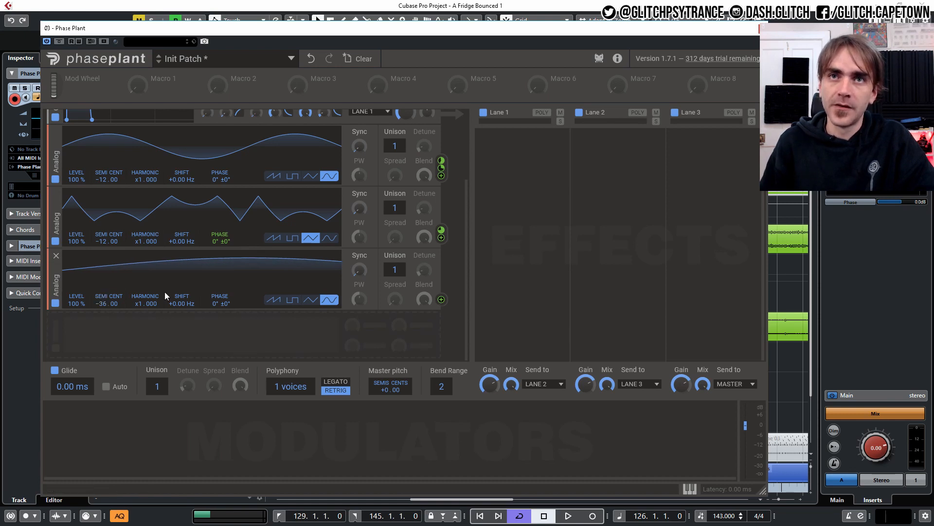
- Modulate the first oscillator's level from the fourth oscillator at full amount
{"action": "scroll", "coordinate": [64, 285], "scroll_direction": "up", "scroll_amount": 2}
{"action": "scroll", "coordinate": [64, 285], "scroll_direction": "down", "scroll_amount": 2}
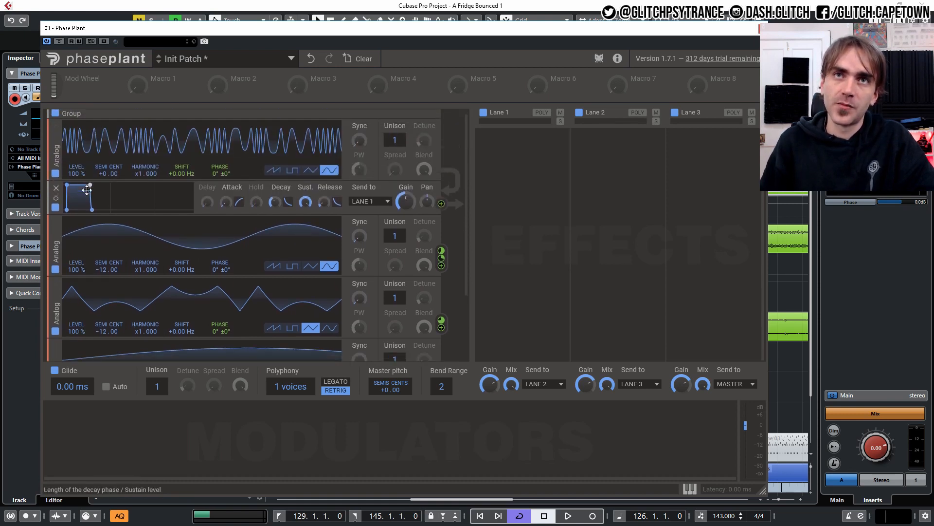
{"action": "left_click", "coordinate": [442, 300]}
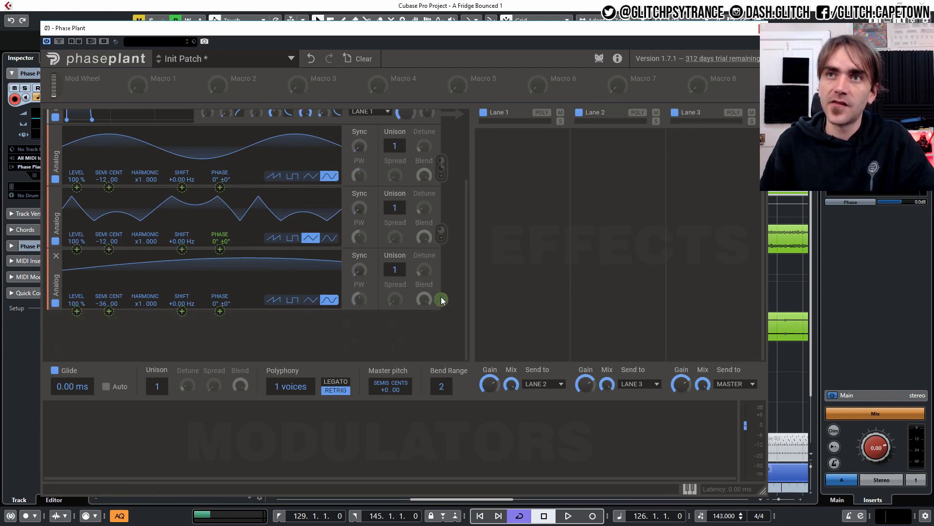
{"action": "scroll", "coordinate": [441, 300], "scroll_direction": "up", "scroll_amount": 3}
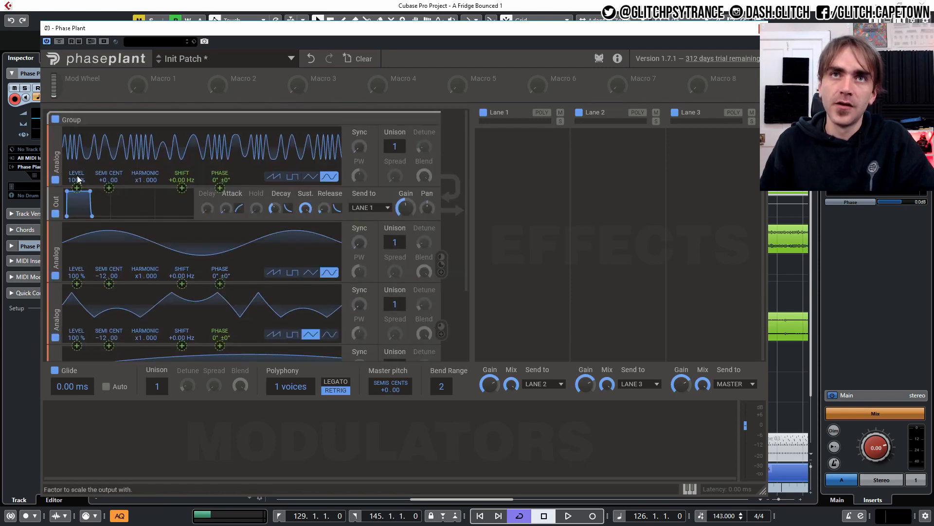
{"action": "left_click_drag", "start_coordinate": [77, 188], "coordinate": [76, 141]}
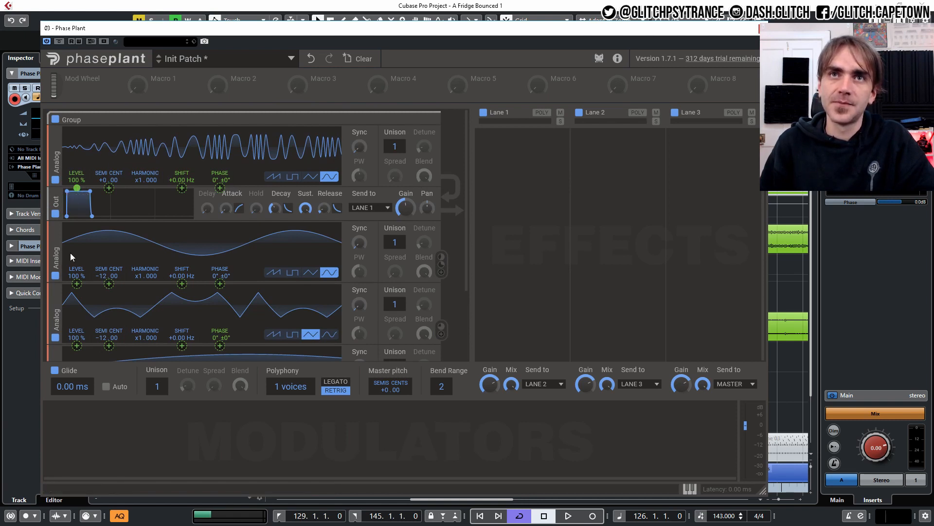
{"action": "scroll", "coordinate": [311, 232], "scroll_direction": "down", "scroll_amount": 3}
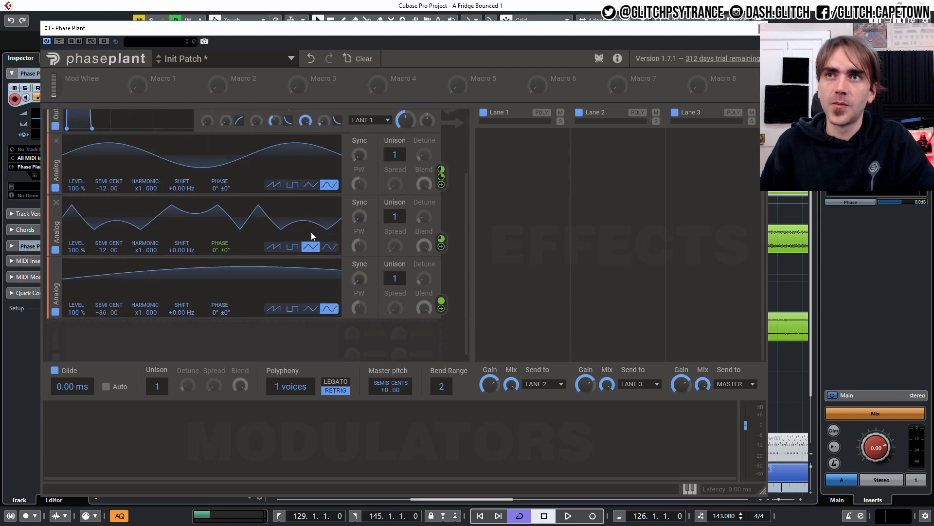
{"action": "scroll", "coordinate": [457, 256], "scroll_direction": "up", "scroll_amount": 3}
{"action": "scroll", "coordinate": [456, 255], "scroll_direction": "down", "scroll_amount": 1}
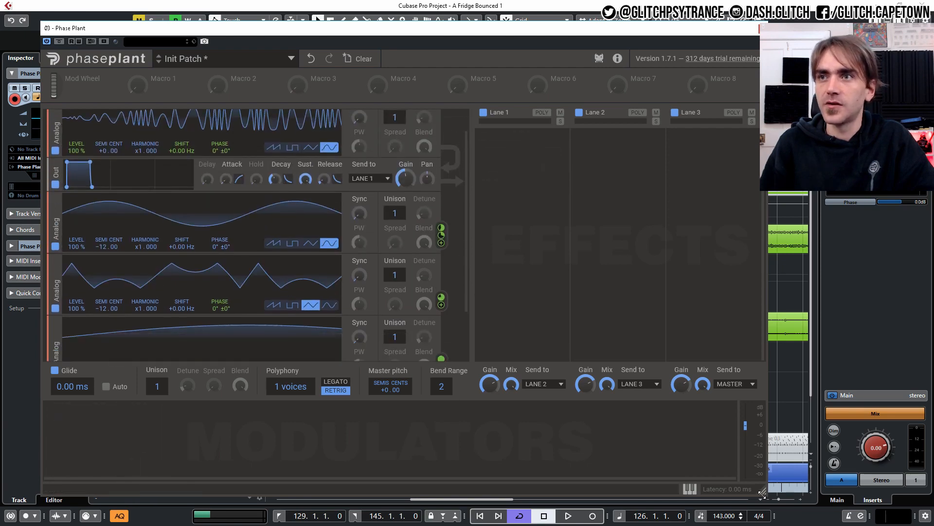
- Shrink the synth window to fit all oscillators, and sweep the fourth oscillator's tuning up to +12.00 semitones
{"action": "left_click_drag", "start_coordinate": [762, 491], "coordinate": [582, 492]}
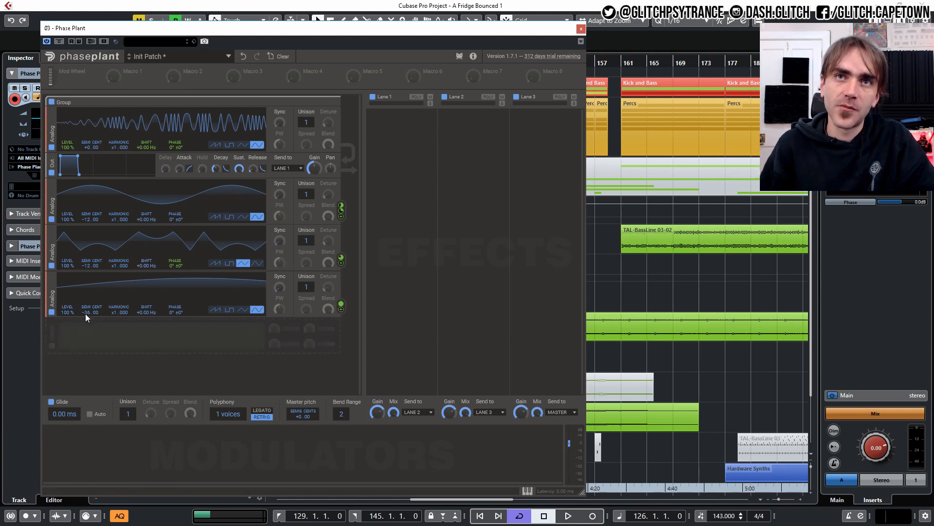
{"action": "scroll", "coordinate": [86, 314], "scroll_direction": "up", "scroll_amount": 1}
{"action": "scroll", "coordinate": [86, 314], "scroll_direction": "up", "scroll_amount": 11}
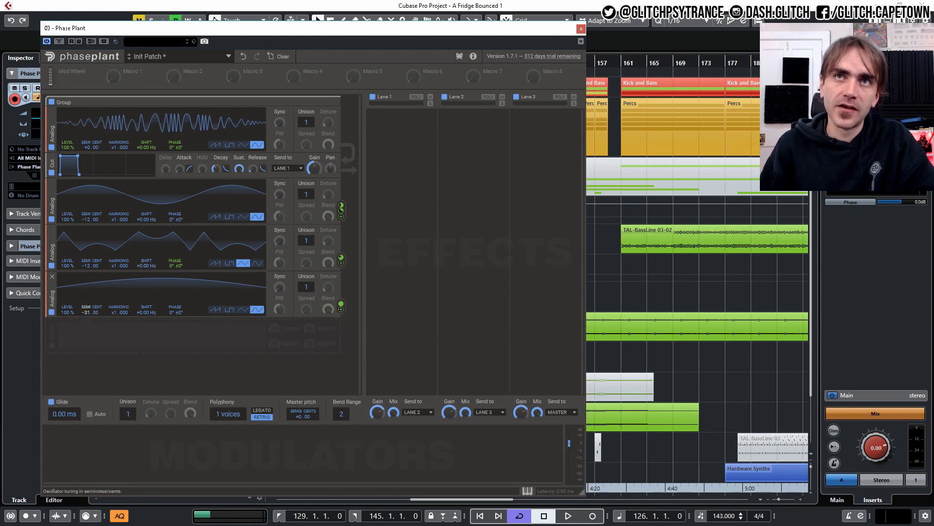
{"action": "scroll", "coordinate": [90, 312], "scroll_direction": "up", "scroll_amount": 15}
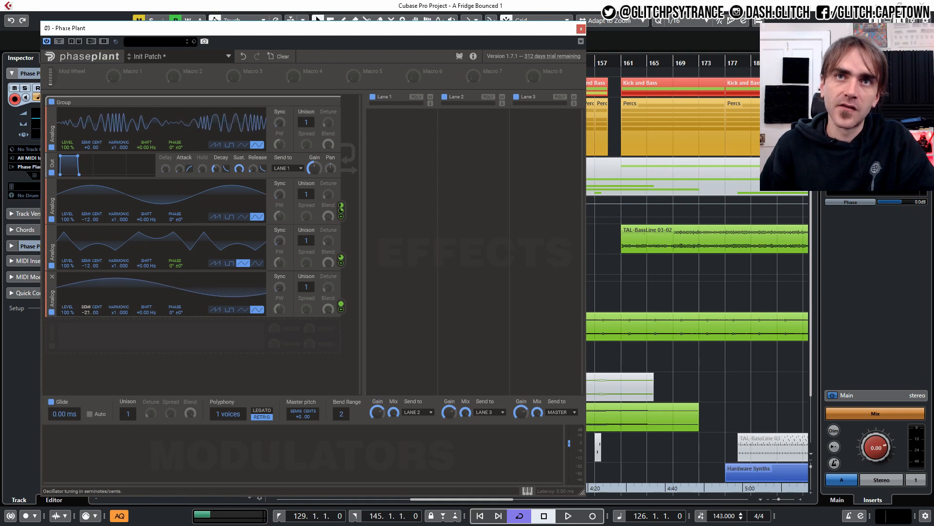
{"action": "scroll", "coordinate": [90, 312], "scroll_direction": "up", "scroll_amount": 2}
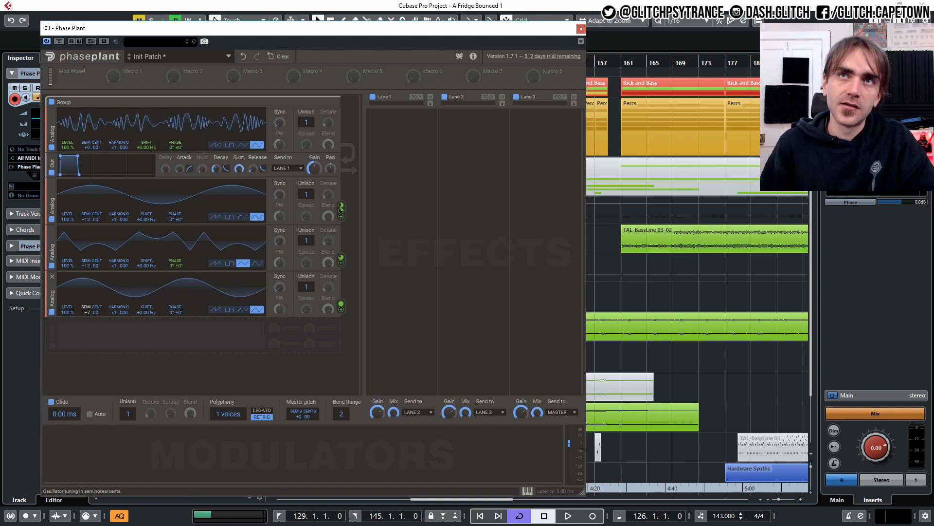
{"action": "scroll", "coordinate": [90, 312], "scroll_direction": "down", "scroll_amount": 7}
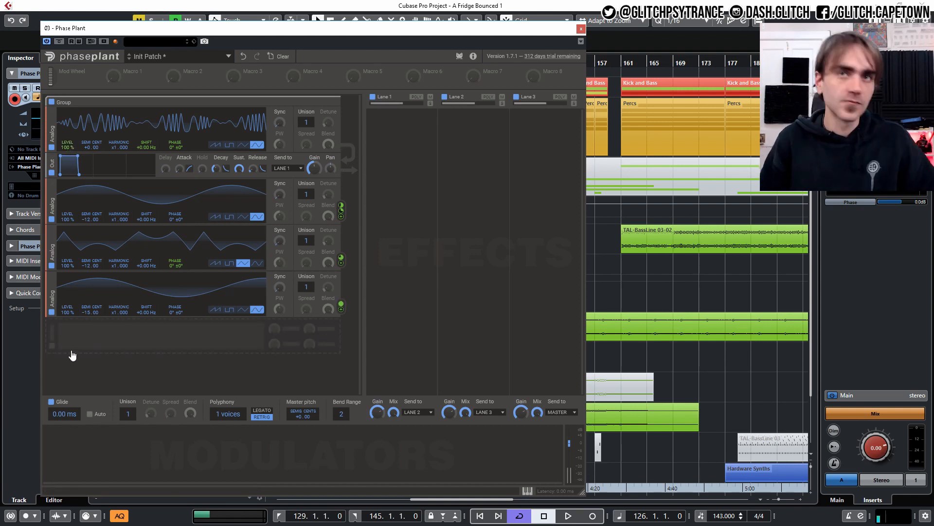
{"action": "left_click_drag", "start_coordinate": [89, 311], "coordinate": [83, 271]}
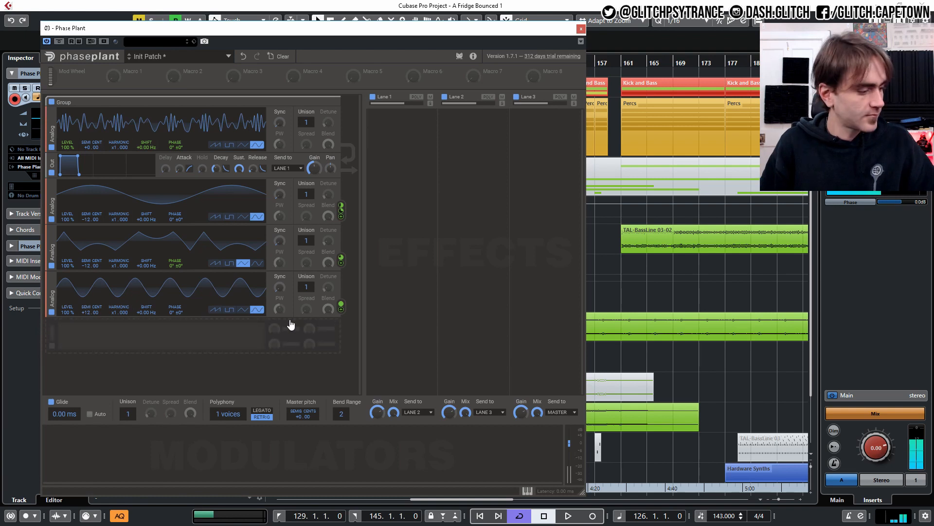
- Try the saw, square and triangle waves on the fourth oscillator and return it to sine
{"action": "left_click", "coordinate": [214, 310]}
{"action": "left_click", "coordinate": [229, 310]}
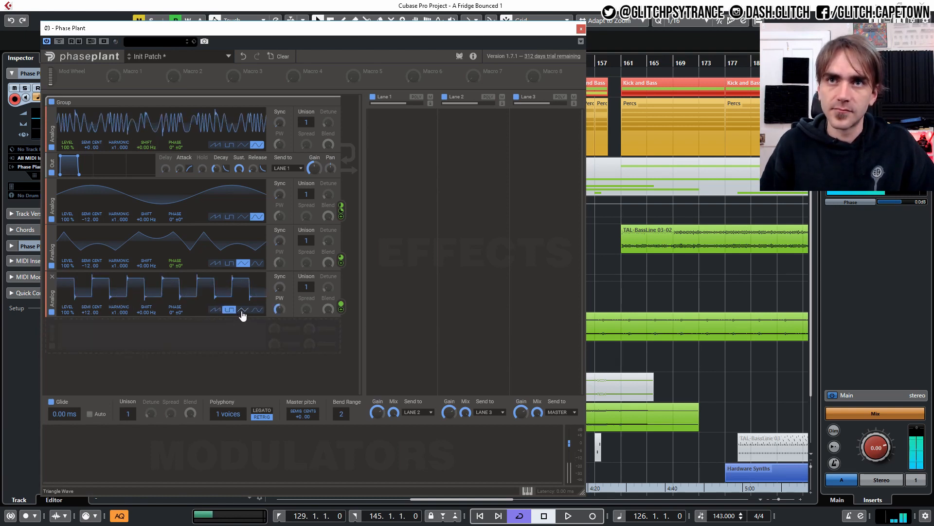
{"action": "left_click", "coordinate": [242, 310]}
{"action": "left_click", "coordinate": [256, 310]}
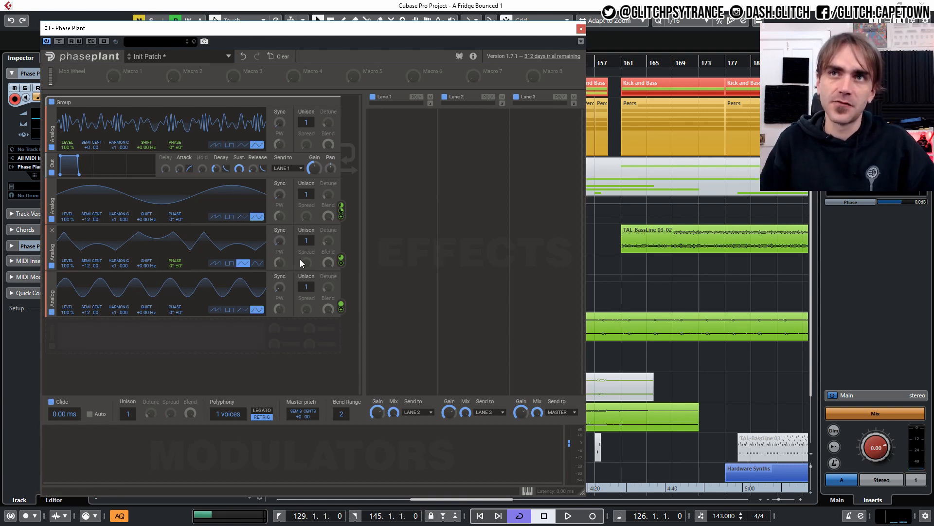
- Modulate the fourth oscillator's phase from the triangle oscillator and fine-tune the modulation amount
{"action": "left_click_drag", "start_coordinate": [341, 262], "coordinate": [175, 299]}
{"action": "left_click", "coordinate": [183, 341]}
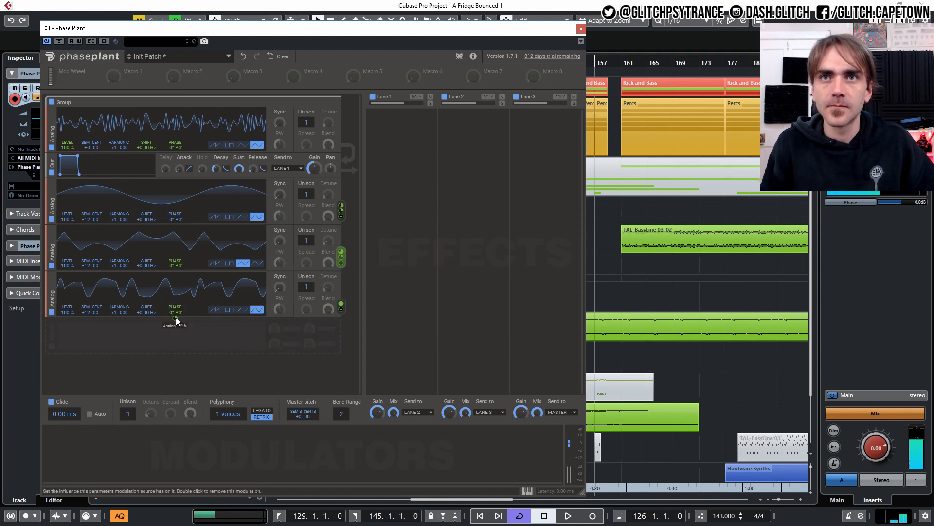
{"action": "mouse_move", "coordinate": [176, 317]}
{"action": "left_mouse_down"}
{"action": "mouse_move", "coordinate": [176, 307]}
{"action": "mouse_move", "coordinate": [176, 326]}
{"action": "mouse_move", "coordinate": [177, 299]}
{"action": "mouse_move", "coordinate": [175, 351]}
{"action": "mouse_move", "coordinate": [175, 287]}
{"action": "mouse_move", "coordinate": [176, 316]}
{"action": "left_mouse_up"}
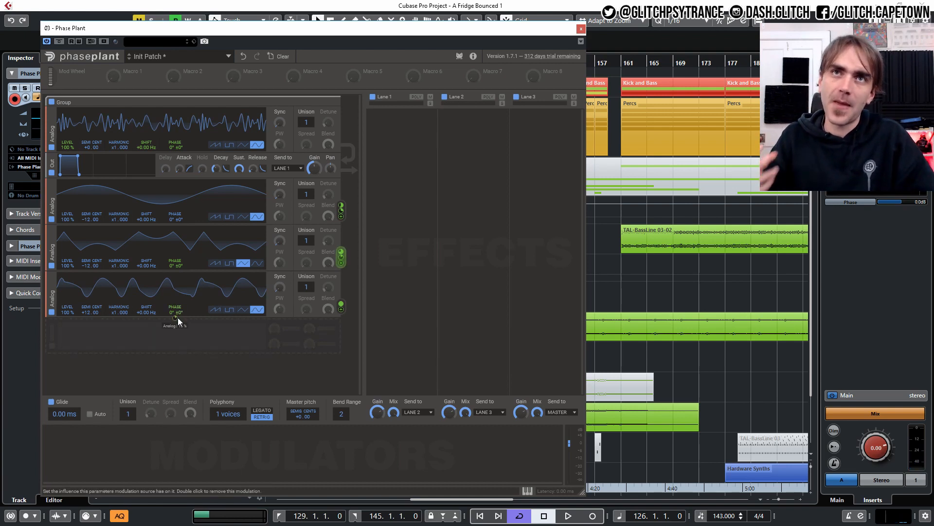
{"action": "double_click", "coordinate": [176, 318]}
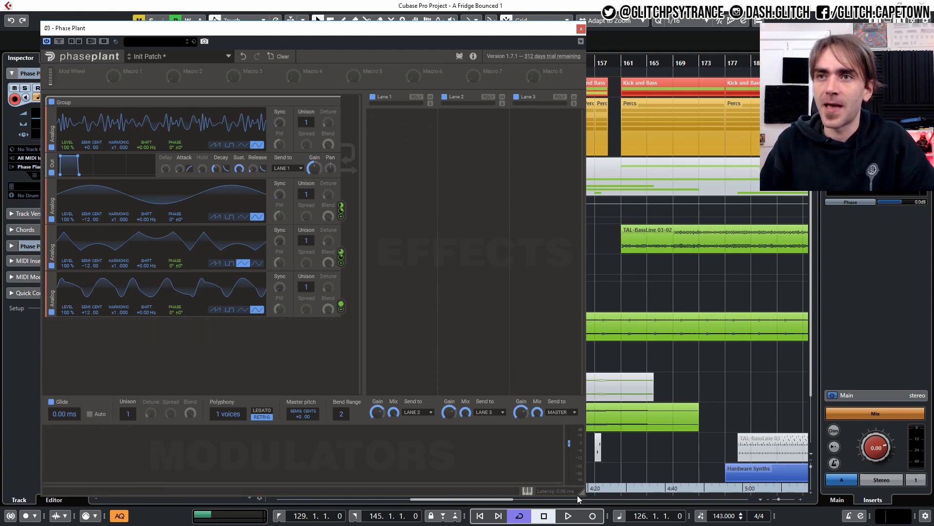
- Enlarge the synth window and set the fourth oscillator's phase modulation amount to 70 %
{"action": "left_click_drag", "start_coordinate": [584, 494], "coordinate": [671, 523]}
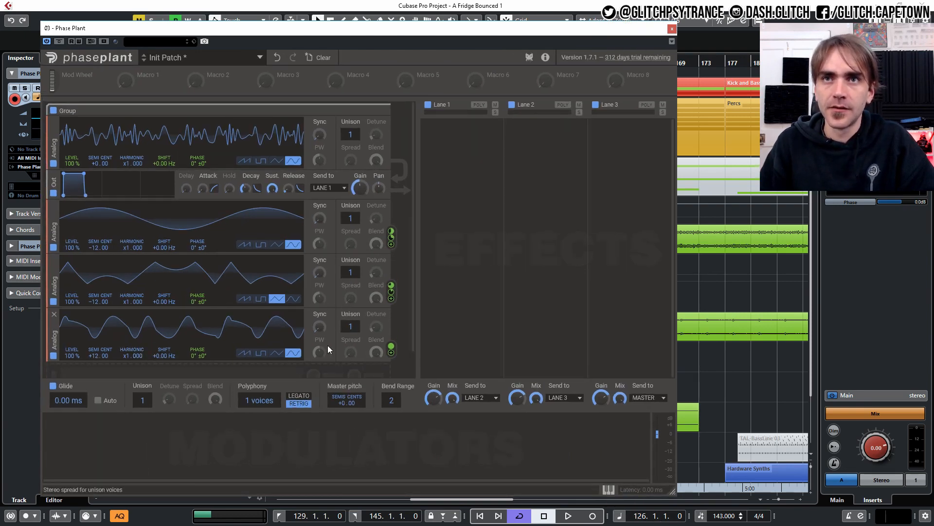
{"action": "mouse_move", "coordinate": [198, 363]}
{"action": "left_mouse_down"}
{"action": "mouse_move", "coordinate": [198, 321]}
{"action": "mouse_move", "coordinate": [198, 363]}
{"action": "left_mouse_up"}
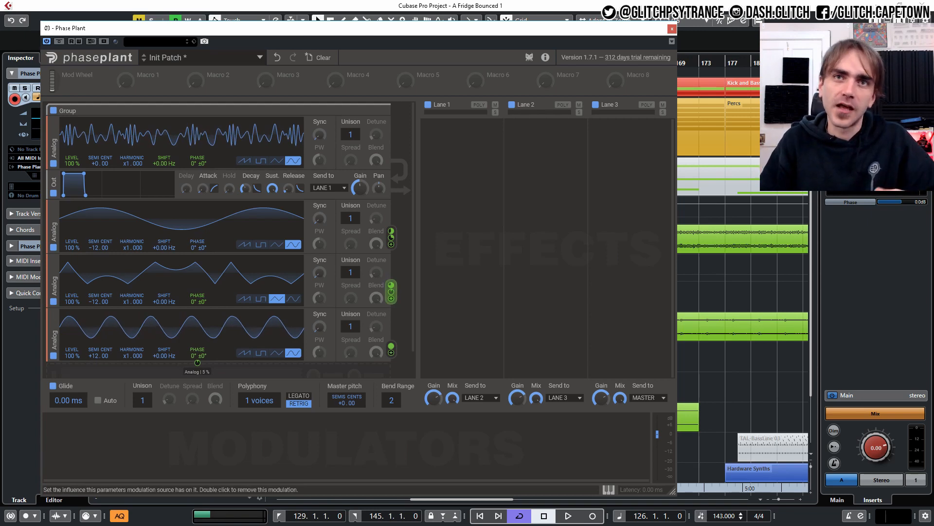
{"action": "left_click_drag", "start_coordinate": [198, 363], "coordinate": [199, 343]}
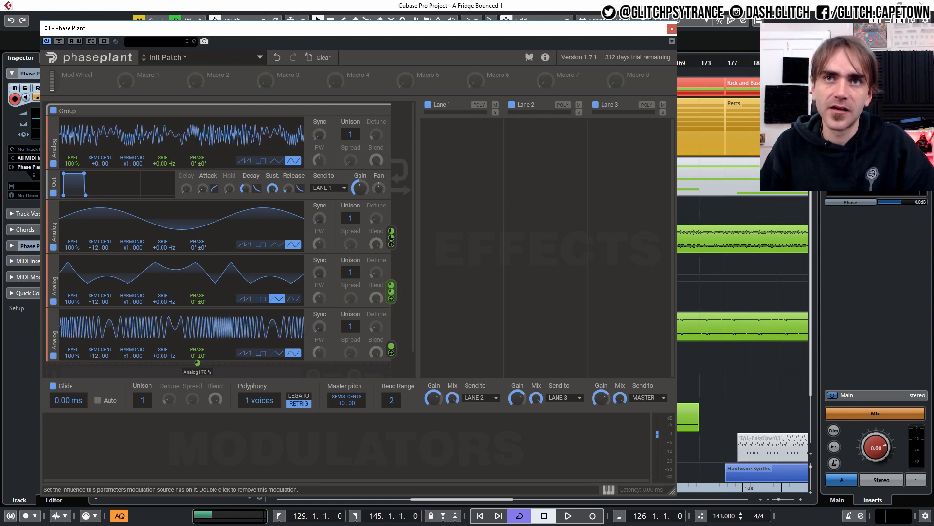
- Add a Random modulator driving the fourth oscillator's phase modulation amount, with its rate tempo-synced at 2/16
{"action": "left_click", "coordinate": [97, 431]}
{"action": "left_click", "coordinate": [116, 454]}
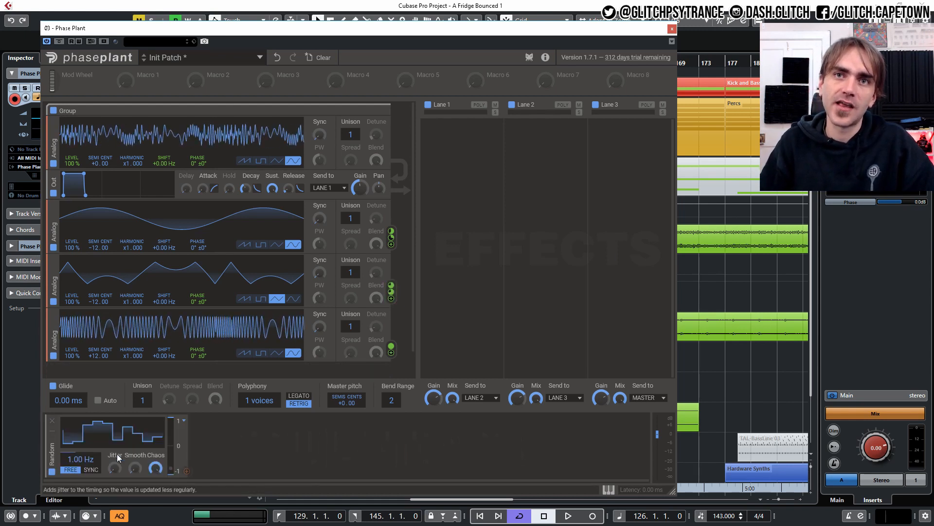
{"action": "left_click_drag", "start_coordinate": [189, 472], "coordinate": [198, 375]}
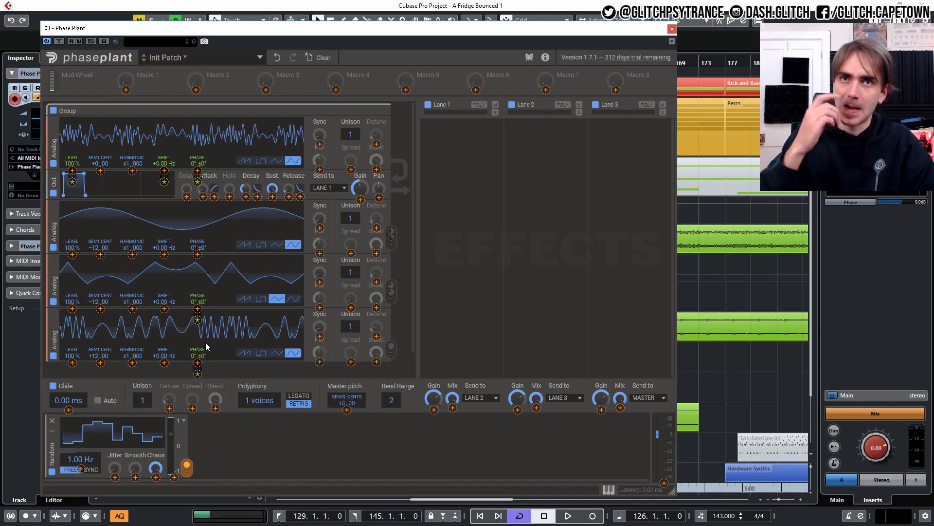
{"action": "left_click", "coordinate": [232, 448]}
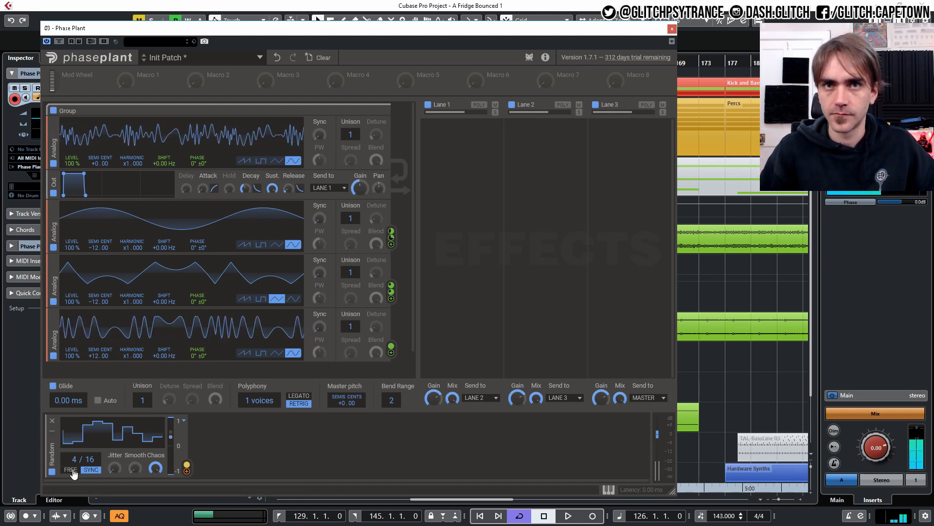
{"action": "left_click_drag", "start_coordinate": [74, 459], "coordinate": [74, 471]}
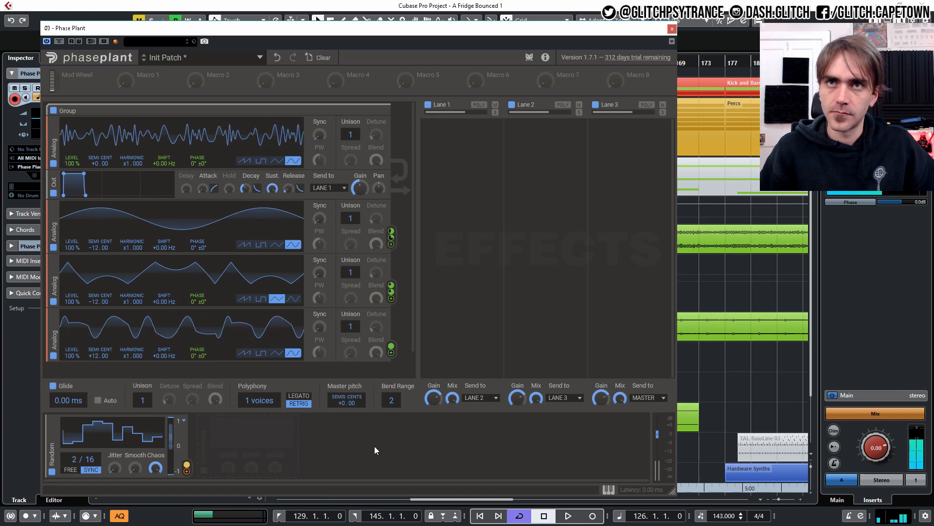
- Enlarge the synth window, add a new Group below the generators, and move the second, third and fourth oscillators into it
{"action": "left_click_drag", "start_coordinate": [673, 493], "coordinate": [766, 521]}
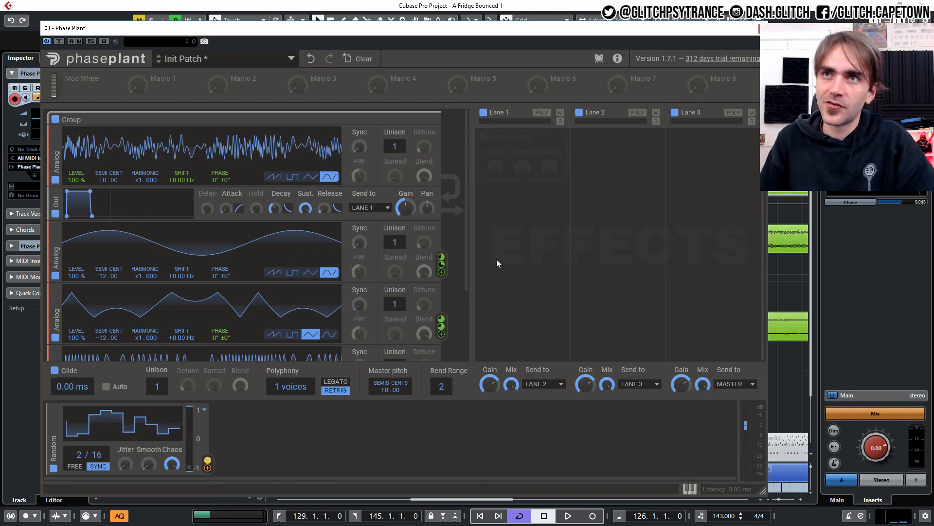
{"action": "left_click_drag", "start_coordinate": [468, 267], "coordinate": [466, 332]}
{"action": "left_click", "coordinate": [203, 347]}
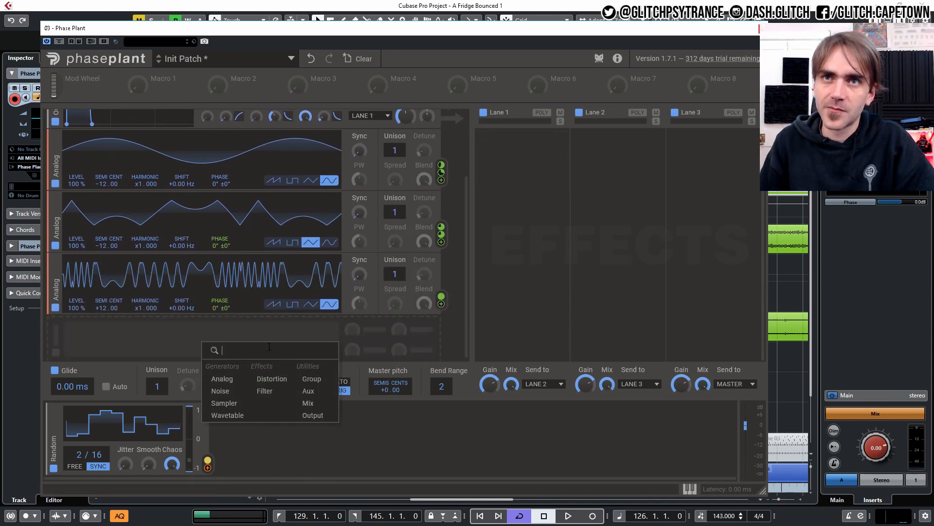
{"action": "left_click", "coordinate": [311, 378]}
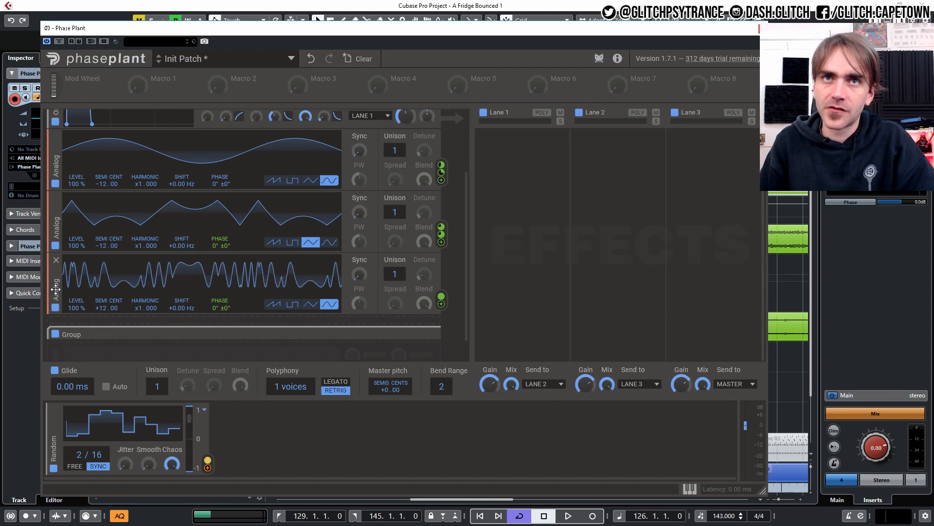
{"action": "left_click_drag", "start_coordinate": [56, 289], "coordinate": [78, 337]}
{"action": "left_click_drag", "start_coordinate": [56, 228], "coordinate": [59, 354]}
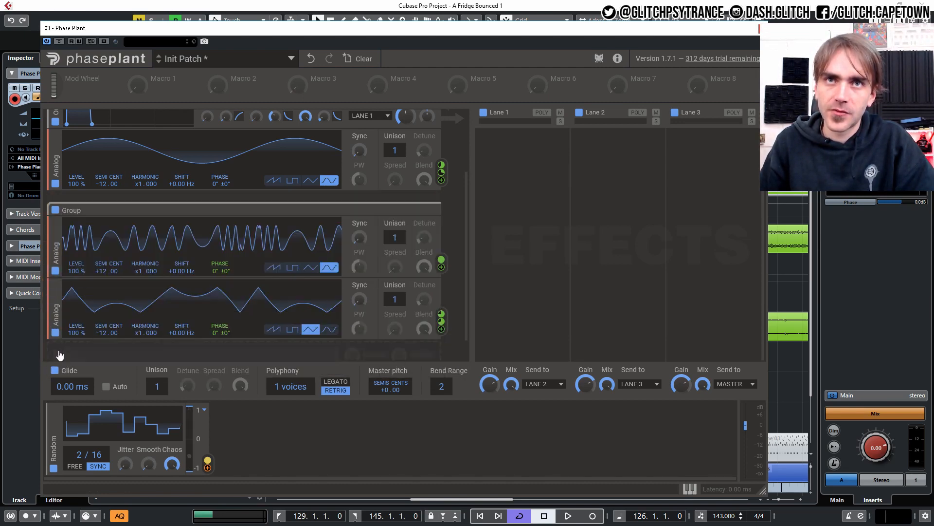
{"action": "left_click_drag", "start_coordinate": [56, 165], "coordinate": [58, 231]}
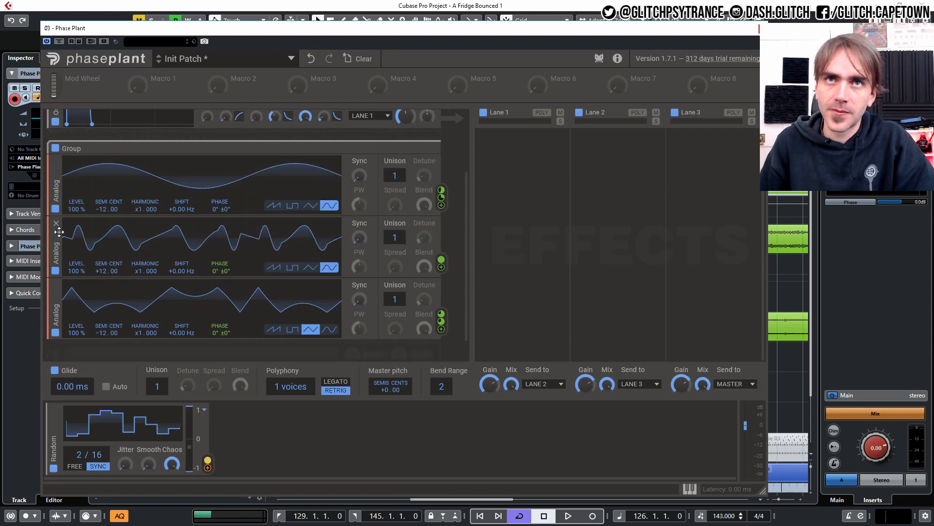
- Rename the group holding the three modulating oscillators as Modulators and minimize it
{"action": "scroll", "coordinate": [103, 190], "scroll_direction": "up", "scroll_amount": 3}
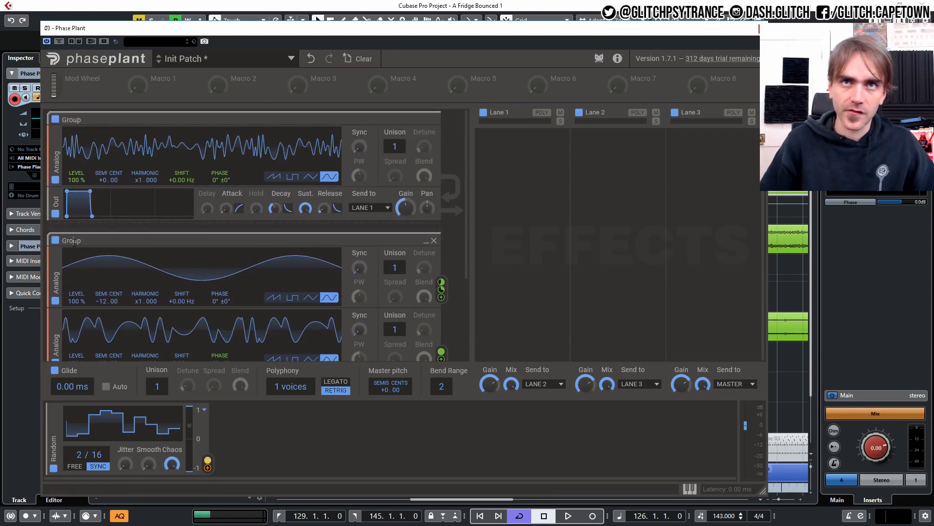
{"action": "double_click", "coordinate": [71, 241]}
{"action": "type", "text": "Modulators"}
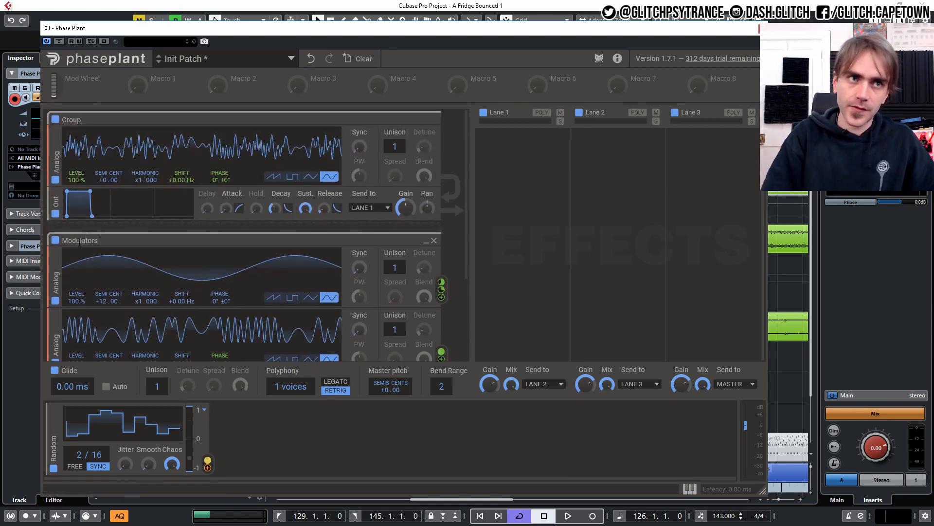
{"action": "key", "text": "Return"}
{"action": "left_click", "coordinate": [426, 241]}
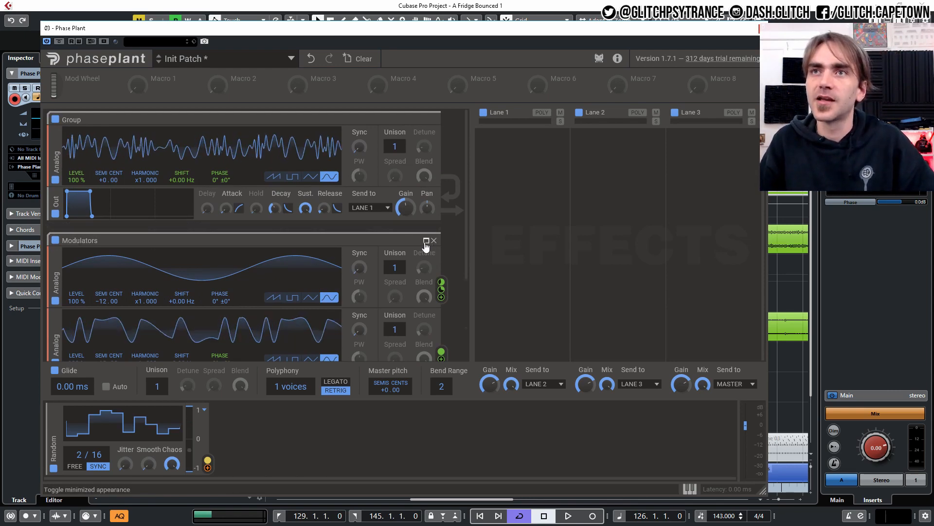
- Add a Filter between the carrier oscillator and the output in the first group, and make it a band-pass
{"action": "left_click", "coordinate": [96, 286]}
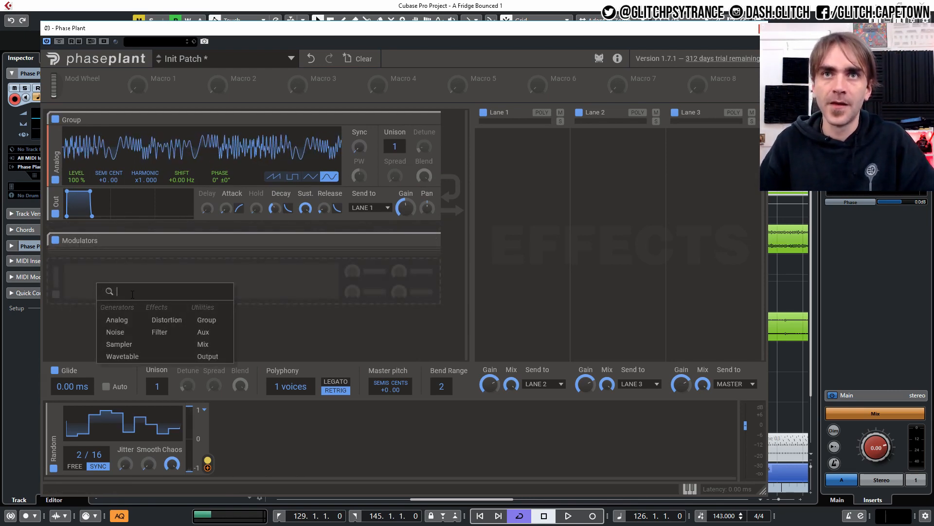
{"action": "left_click", "coordinate": [154, 334]}
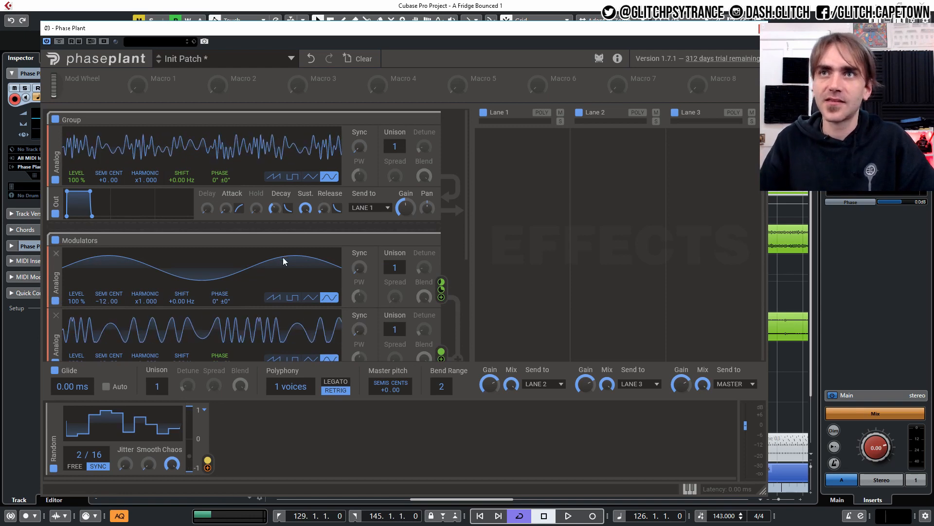
{"action": "scroll", "coordinate": [253, 248], "scroll_direction": "down", "scroll_amount": 3}
{"action": "left_click_drag", "start_coordinate": [56, 292], "coordinate": [46, 200]}
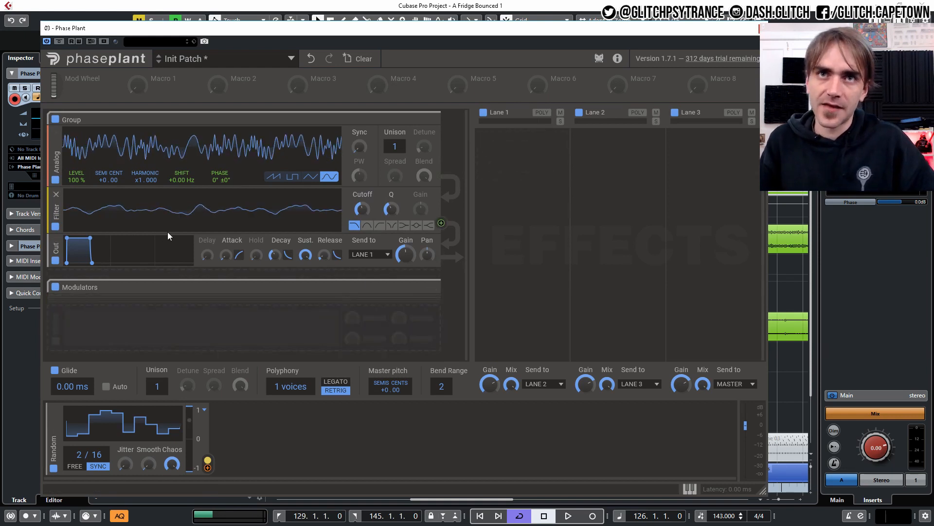
{"action": "left_click", "coordinate": [367, 226]}
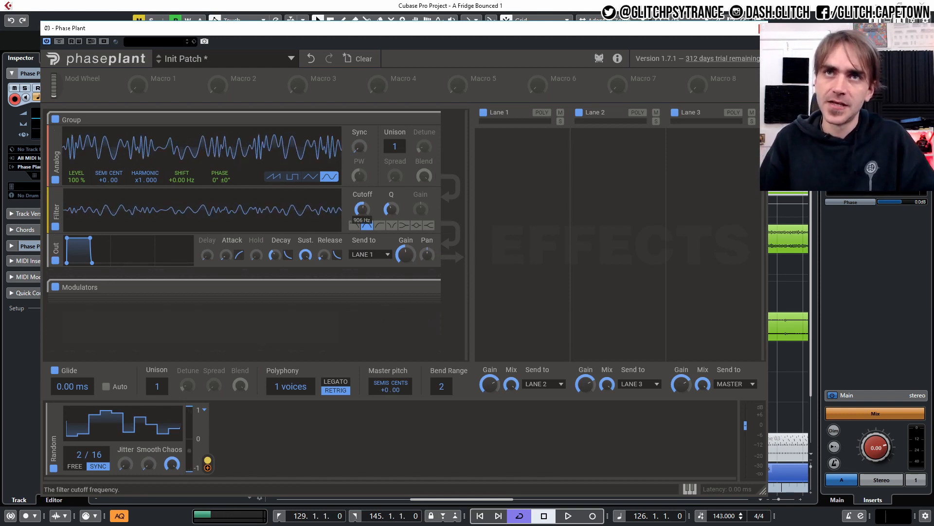
- Expand the Modulators group, modulate the filter's cutoff from its second oscillator, and tune the filter's cutoff and Q
{"action": "left_click", "coordinate": [425, 287]}
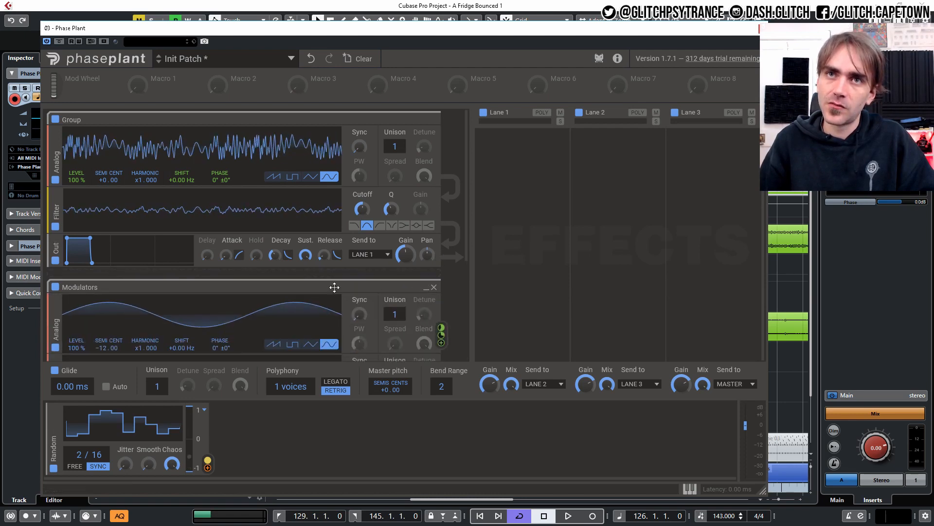
{"action": "scroll", "coordinate": [336, 273], "scroll_direction": "down", "scroll_amount": 2}
{"action": "scroll", "coordinate": [346, 234], "scroll_direction": "up", "scroll_amount": 2}
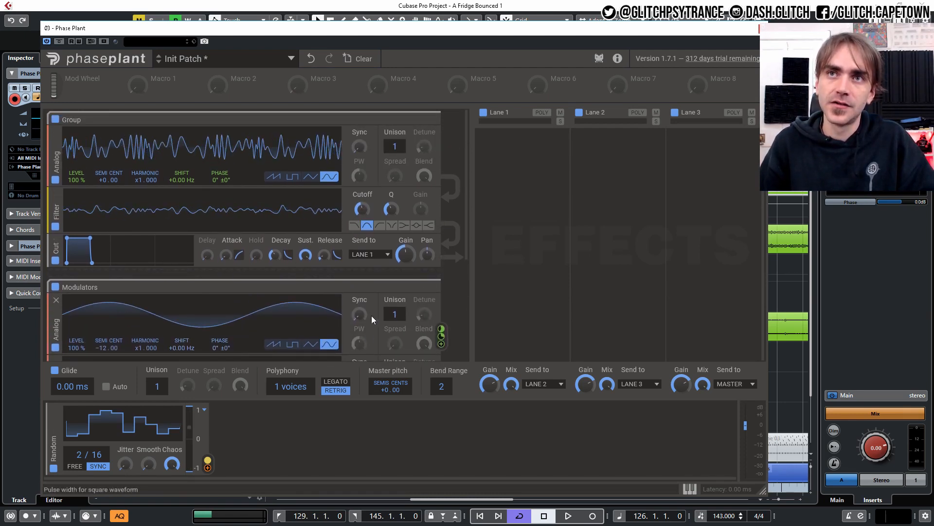
{"action": "left_click_drag", "start_coordinate": [442, 345], "coordinate": [362, 214]}
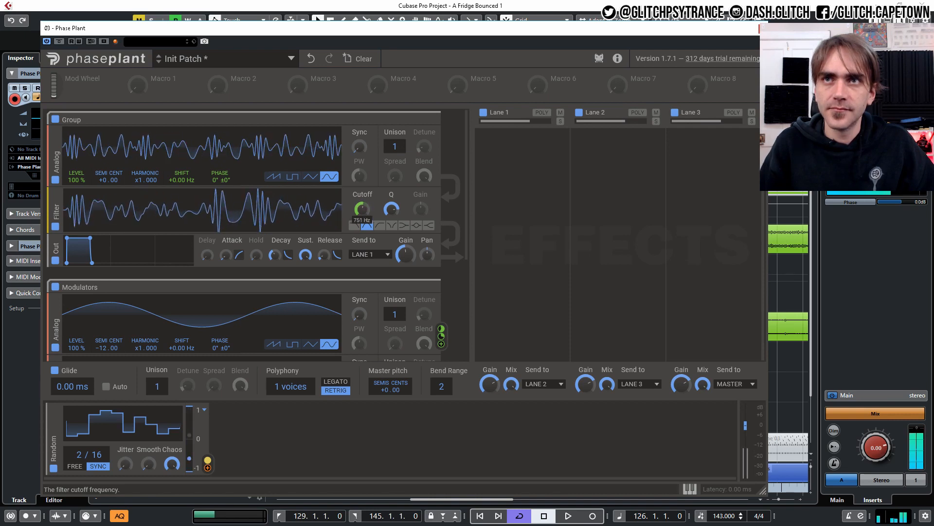
{"action": "left_click_drag", "start_coordinate": [361, 209], "coordinate": [391, 221]}
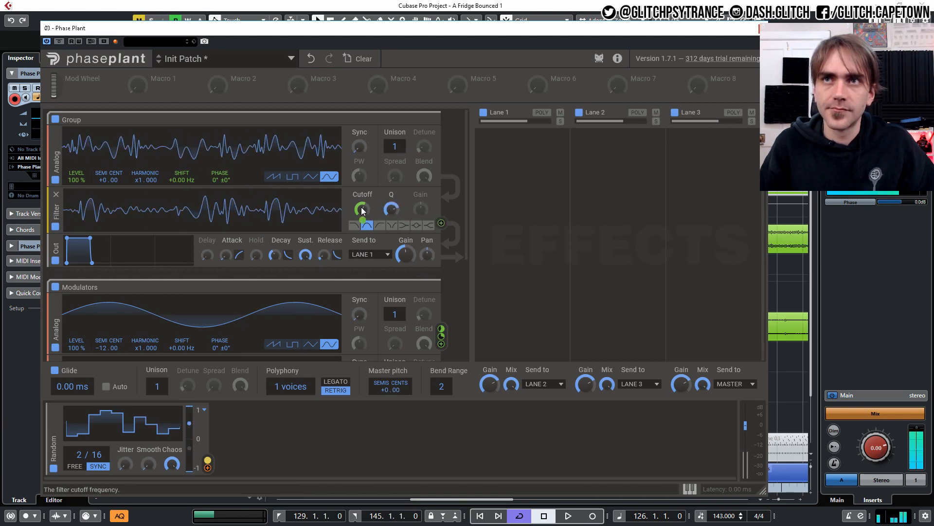
{"action": "mouse_move", "coordinate": [361, 209]}
{"action": "left_mouse_down"}
{"action": "mouse_move", "coordinate": [361, 220]}
{"action": "mouse_move", "coordinate": [360, 208]}
{"action": "left_mouse_up"}
- Replace the filter cutoff's modulation source with the triangle oscillator in the Modulators group
{"action": "scroll", "coordinate": [407, 200], "scroll_direction": "down", "scroll_amount": 3}
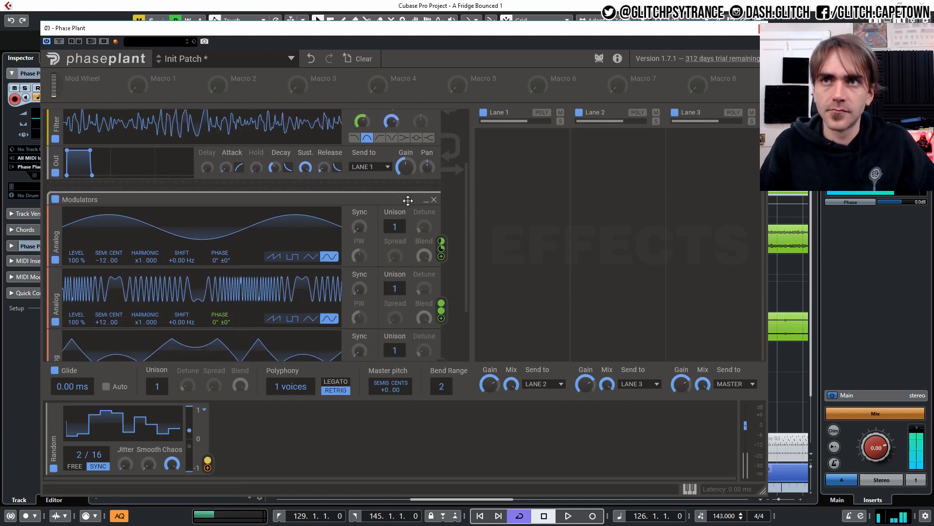
{"action": "scroll", "coordinate": [408, 209], "scroll_direction": "up", "scroll_amount": 2}
{"action": "scroll", "coordinate": [360, 278], "scroll_direction": "down", "scroll_amount": 4}
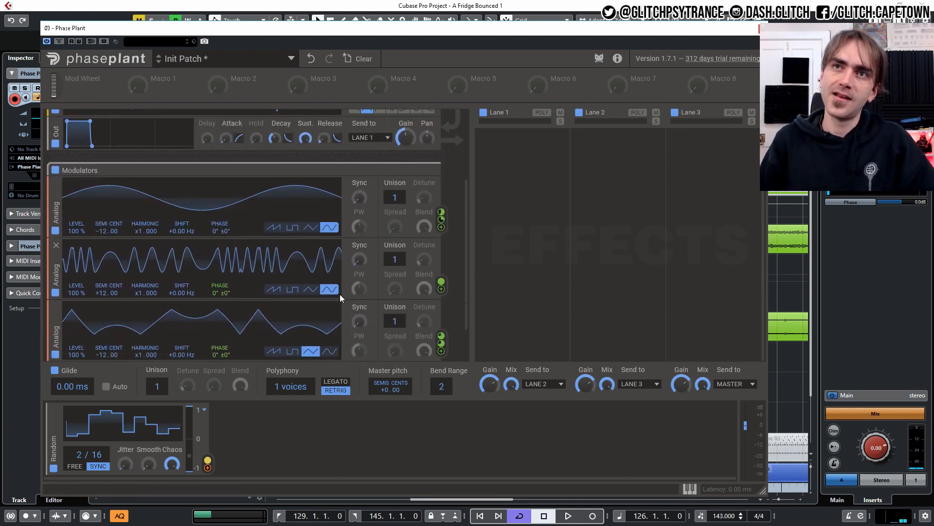
{"action": "left_click", "coordinate": [441, 300]}
{"action": "scroll", "coordinate": [383, 303], "scroll_direction": "up", "scroll_amount": 4}
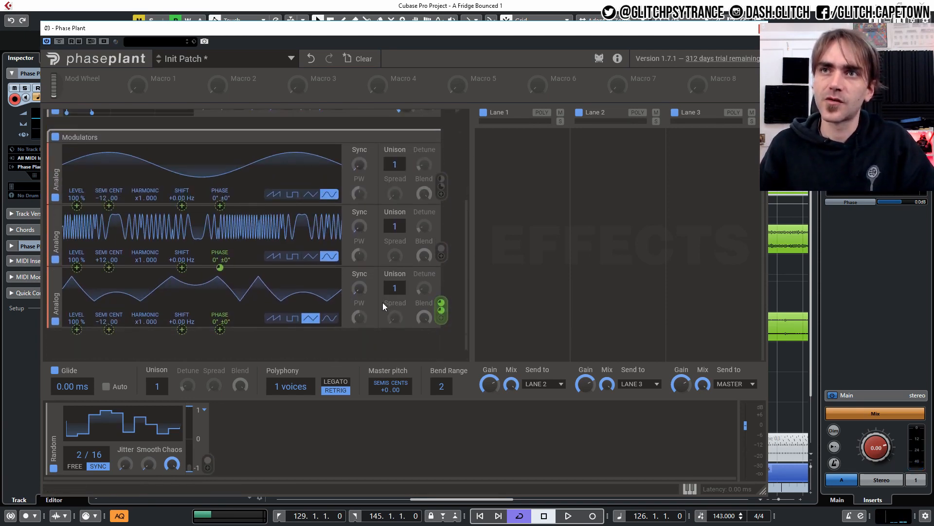
{"action": "left_click_drag", "start_coordinate": [363, 168], "coordinate": [363, 137]}
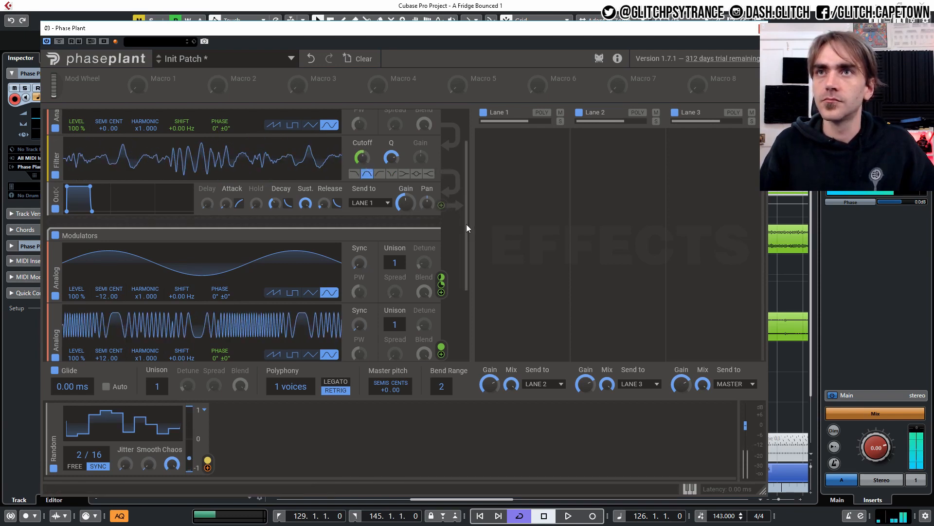
- Adjust the band-pass filter's Q and compare the sound with the filter bypassed and re-enabled
{"action": "scroll", "coordinate": [466, 224], "scroll_direction": "up", "scroll_amount": 2}
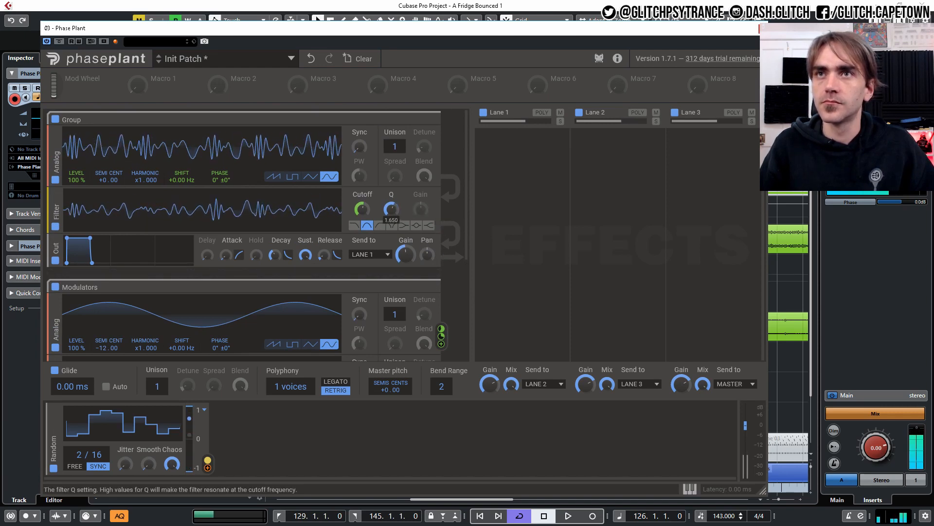
{"action": "mouse_move", "coordinate": [391, 209]}
{"action": "left_mouse_down"}
{"action": "mouse_move", "coordinate": [391, 181]}
{"action": "mouse_move", "coordinate": [391, 204]}
{"action": "left_mouse_up"}
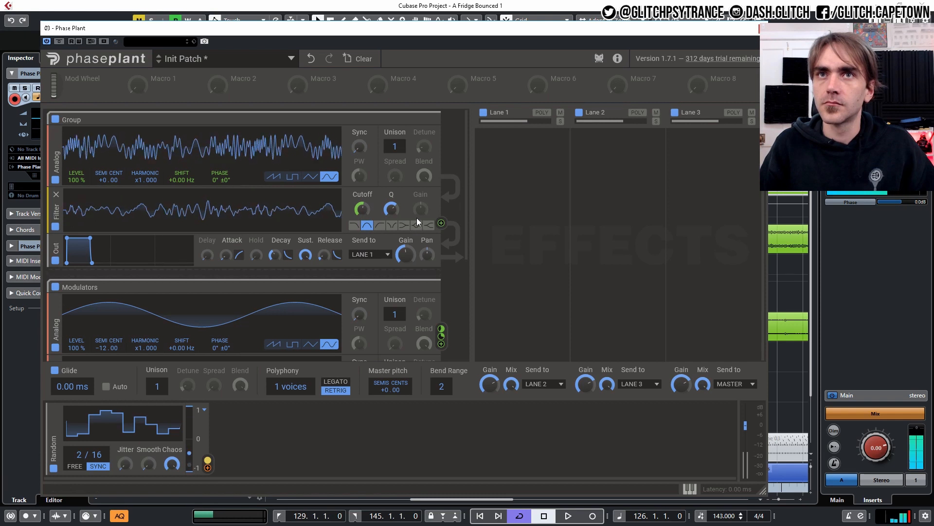
{"action": "left_click", "coordinate": [55, 227]}
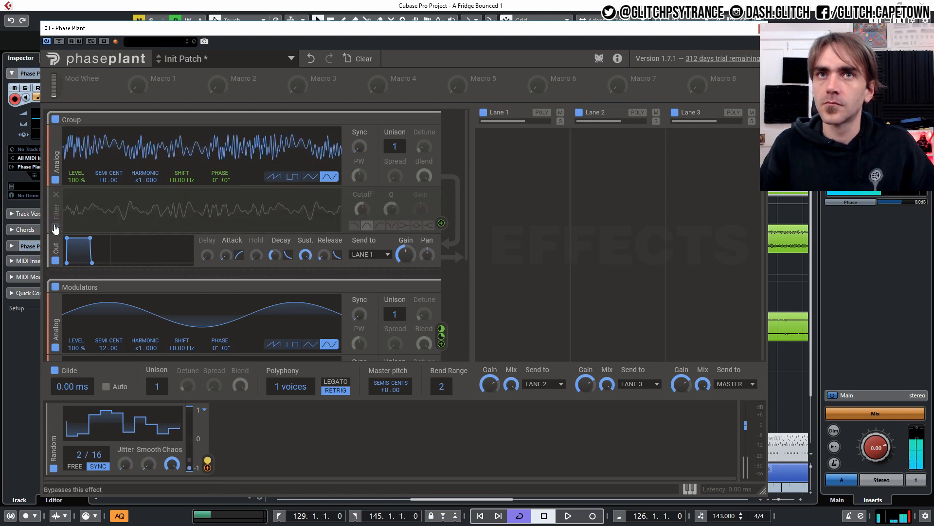
{"action": "left_click", "coordinate": [55, 228]}
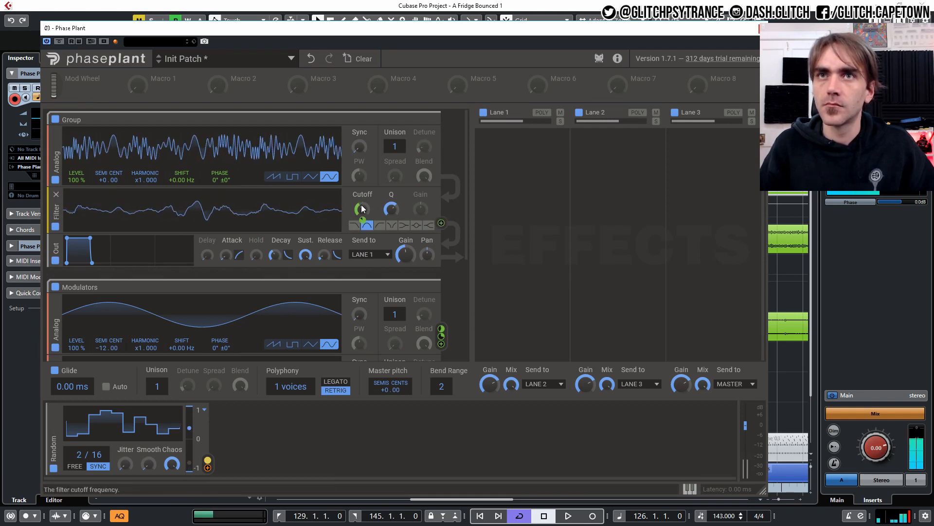
- Readjust the group filter's cutoff and modulate it with the Random modulator
{"action": "left_click_drag", "start_coordinate": [362, 209], "coordinate": [363, 206]}
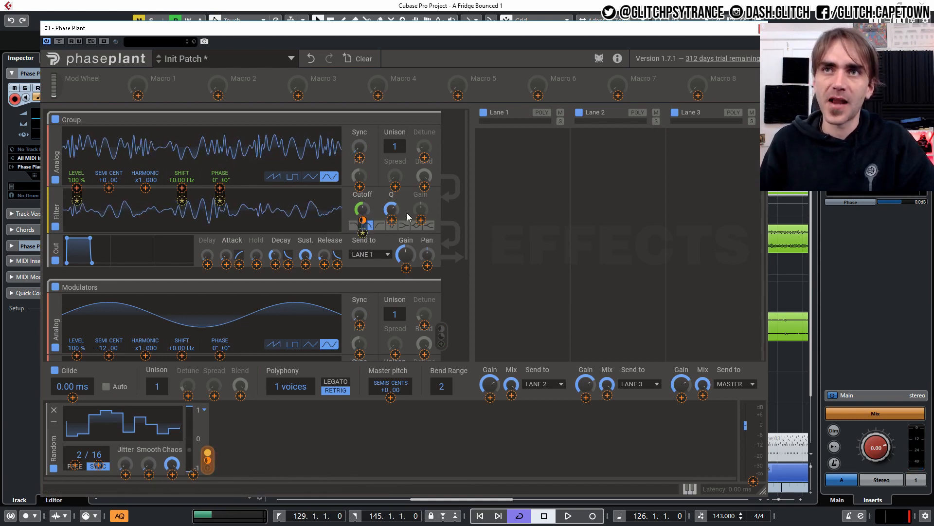
{"action": "left_click_drag", "start_coordinate": [363, 210], "coordinate": [362, 210]}
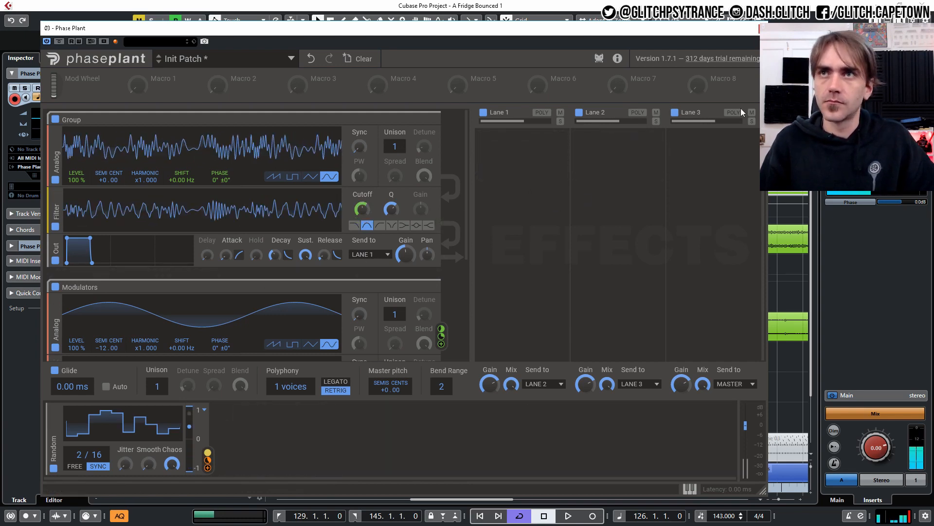
- Add a Delay to Lane 2, tempo-sync it at 3/16 and adjust its mix
{"action": "left_click", "coordinate": [524, 145]}
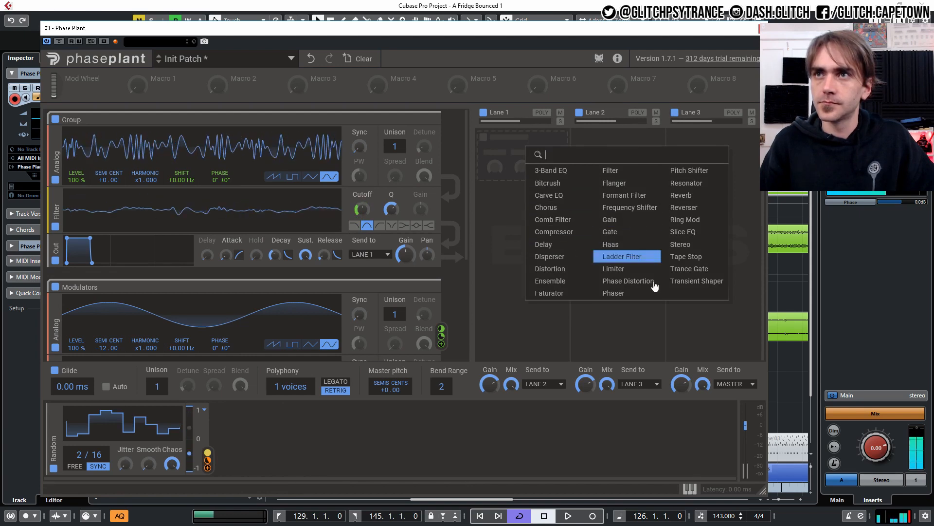
{"action": "left_click", "coordinate": [670, 337]}
{"action": "left_click", "coordinate": [620, 154]}
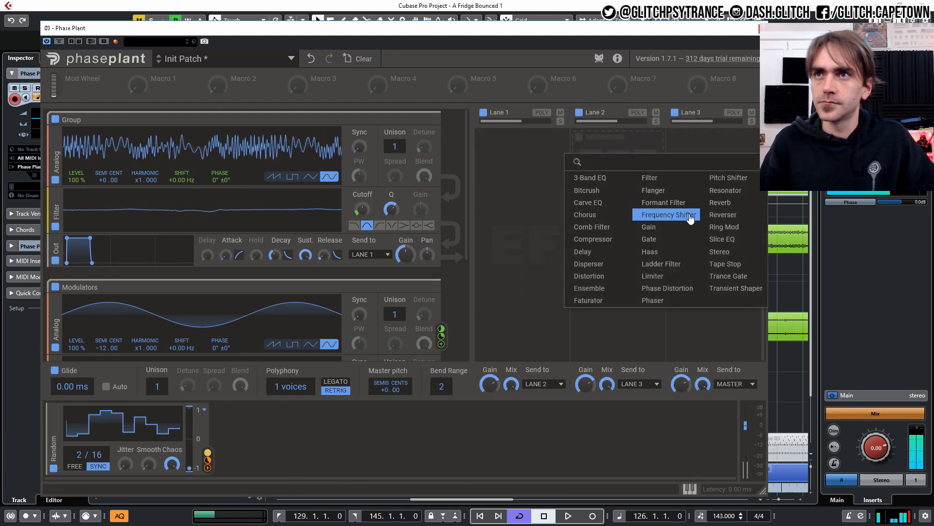
{"action": "left_click", "coordinate": [603, 248]}
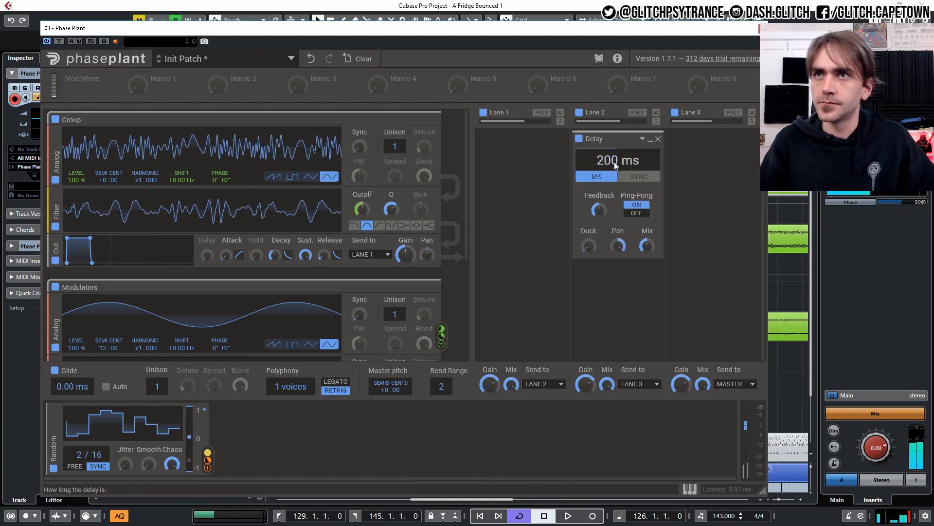
{"action": "left_click", "coordinate": [635, 176]}
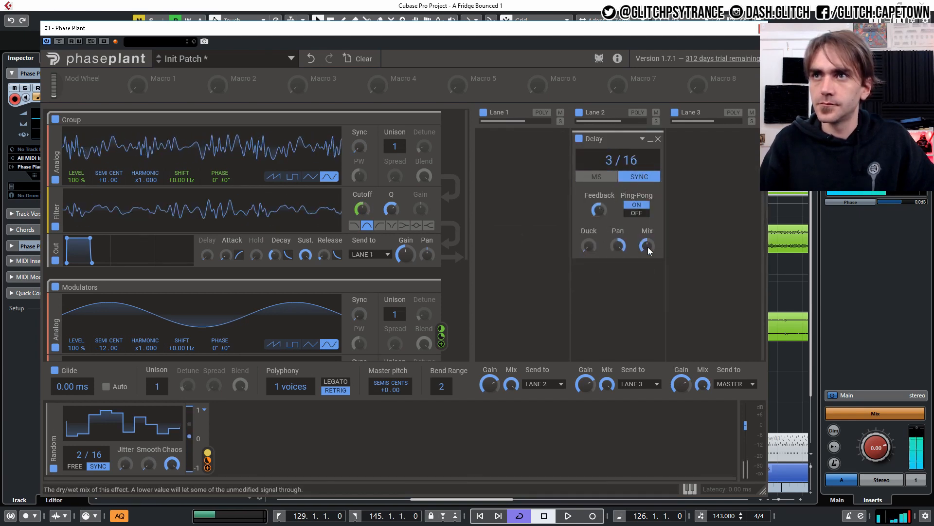
{"action": "left_click_drag", "start_coordinate": [647, 246], "coordinate": [648, 248]}
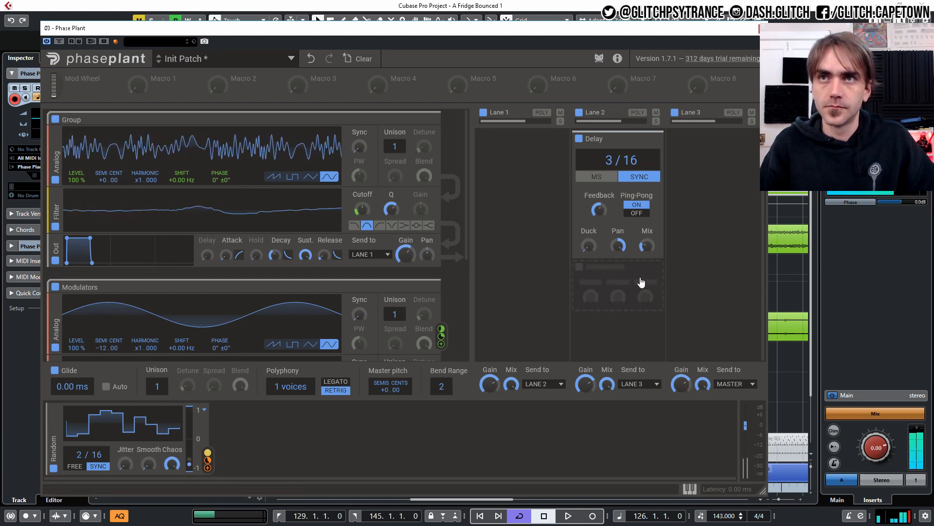
{"action": "left_click_drag", "start_coordinate": [647, 245], "coordinate": [647, 244]}
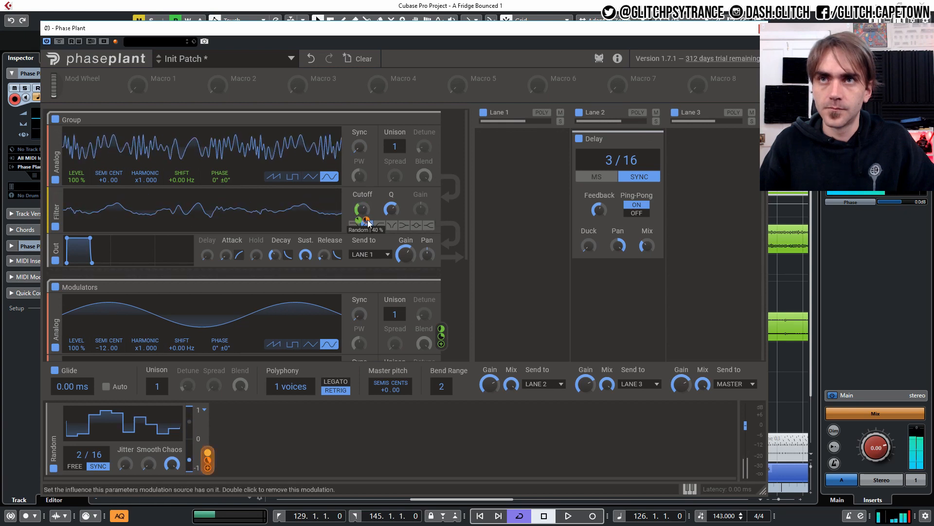
- Fine-tune the group filter's cutoff and set the Random modulator's rate to 1/16
{"action": "left_click_drag", "start_coordinate": [362, 210], "coordinate": [362, 210]}
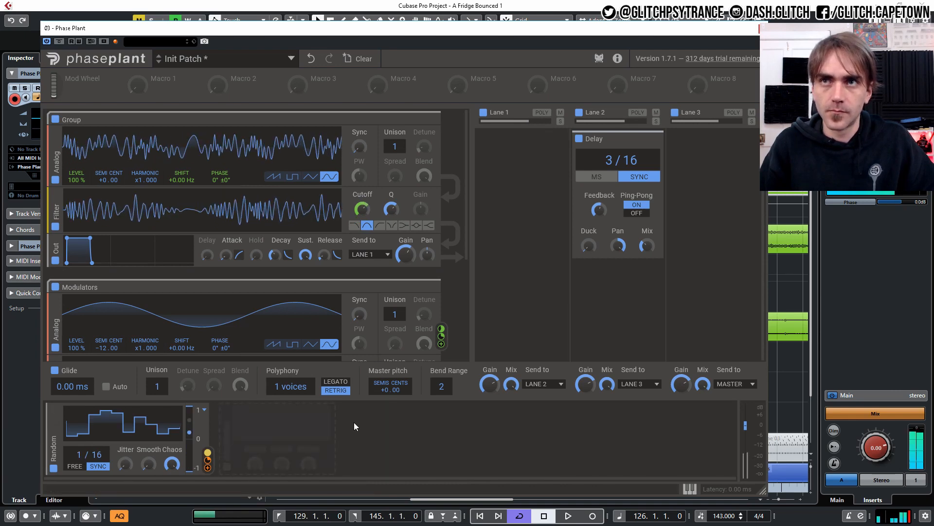
- Add a Filter to Lane 1, make it a band-pass and sweep its cutoff
{"action": "left_click", "coordinate": [516, 151]}
{"action": "left_click", "coordinate": [603, 171]}
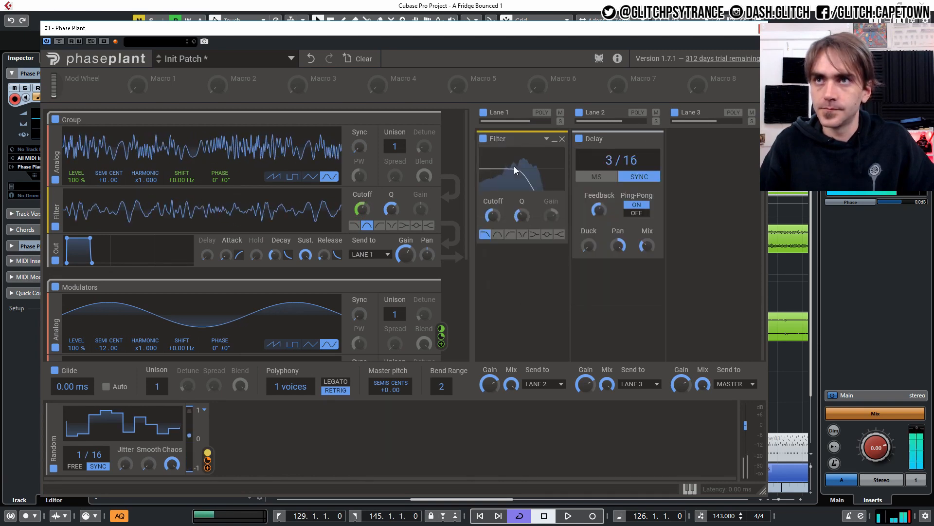
{"action": "left_click", "coordinate": [497, 235]}
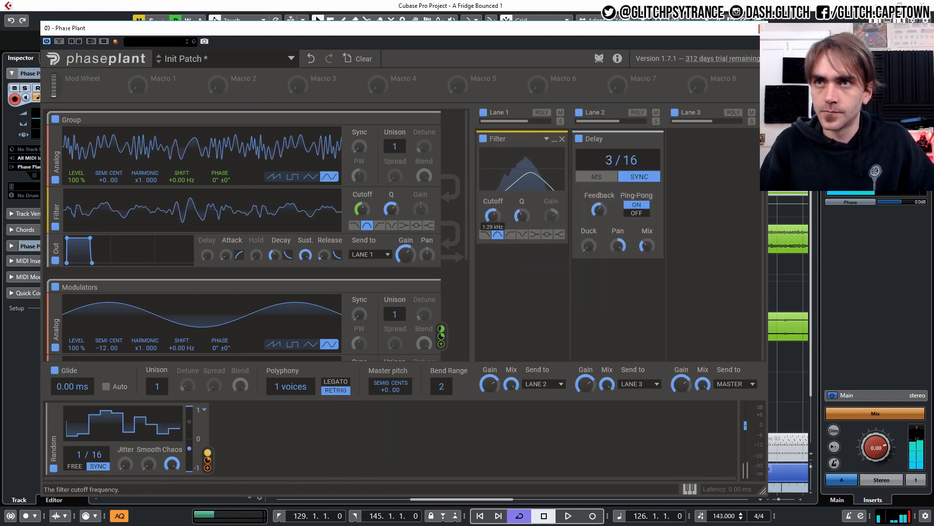
{"action": "left_click_drag", "start_coordinate": [493, 214], "coordinate": [492, 199]}
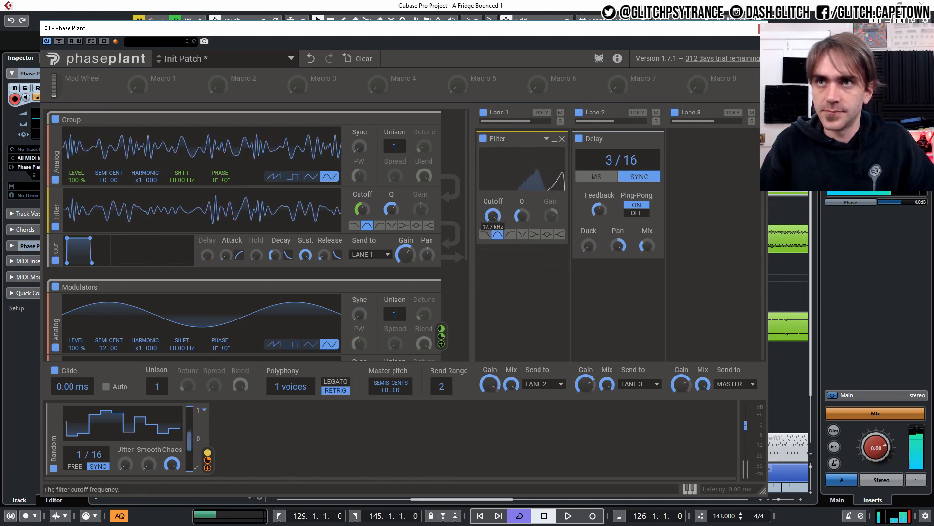
{"action": "mouse_move", "coordinate": [492, 215]}
{"action": "left_mouse_down"}
{"action": "mouse_move", "coordinate": [493, 199]}
{"action": "mouse_move", "coordinate": [493, 229]}
{"action": "mouse_move", "coordinate": [493, 217]}
{"action": "left_mouse_up"}
- Bypass the group's filter and tune the Lane 1 band-pass with a higher Q and a cutoff of about 2.71 kHz
{"action": "left_click", "coordinate": [55, 226]}
{"action": "scroll", "coordinate": [445, 300], "scroll_direction": "down", "scroll_amount": 3}
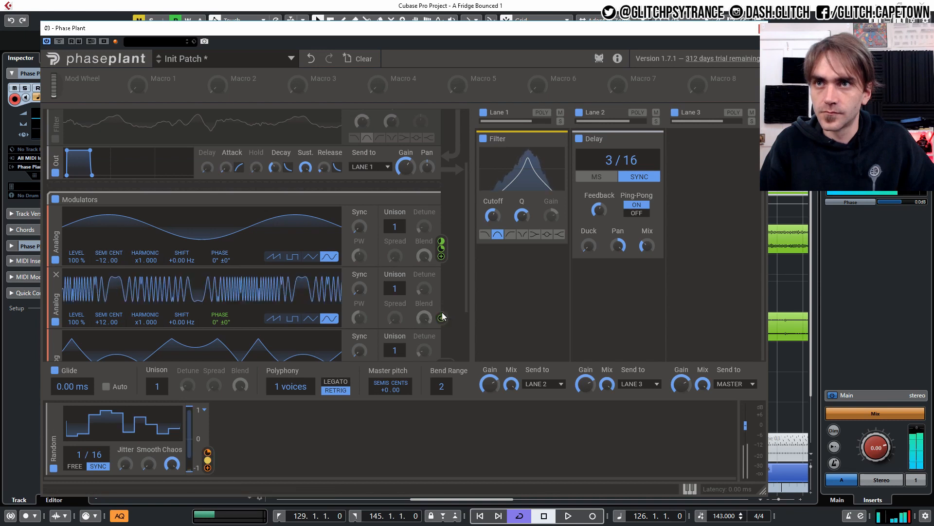
{"action": "left_click_drag", "start_coordinate": [515, 192], "coordinate": [541, 192]}
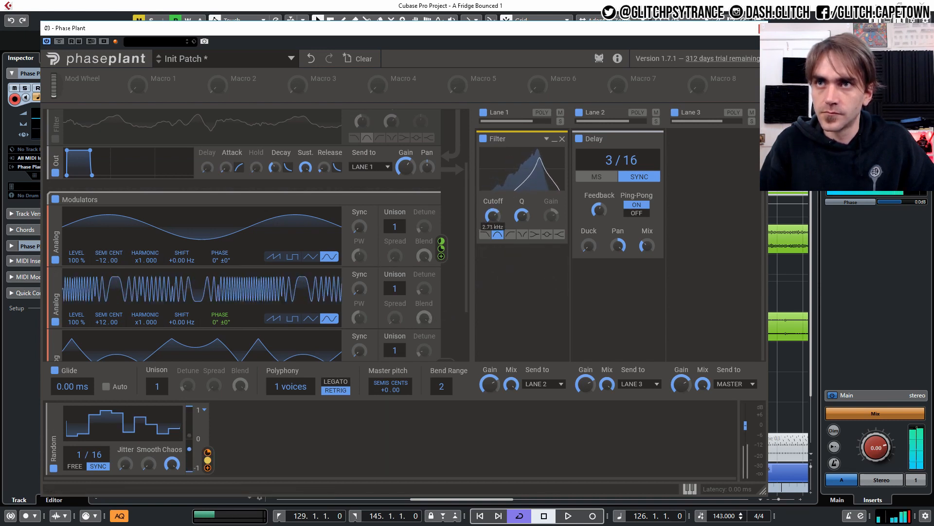
{"action": "mouse_move", "coordinate": [493, 215]}
{"action": "left_mouse_down"}
{"action": "mouse_move", "coordinate": [493, 251]}
{"action": "mouse_move", "coordinate": [493, 232]}
{"action": "left_mouse_up"}
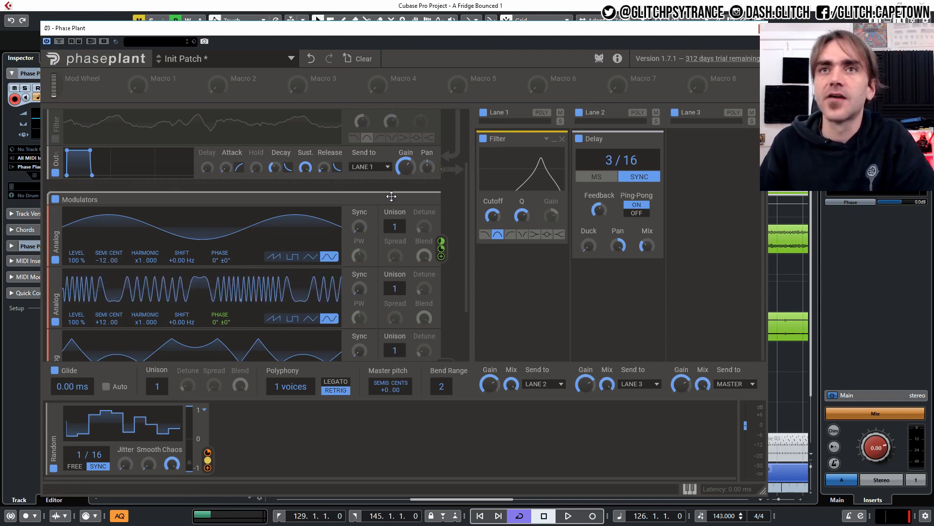
{"action": "scroll", "coordinate": [343, 235], "scroll_direction": "up", "scroll_amount": 2}
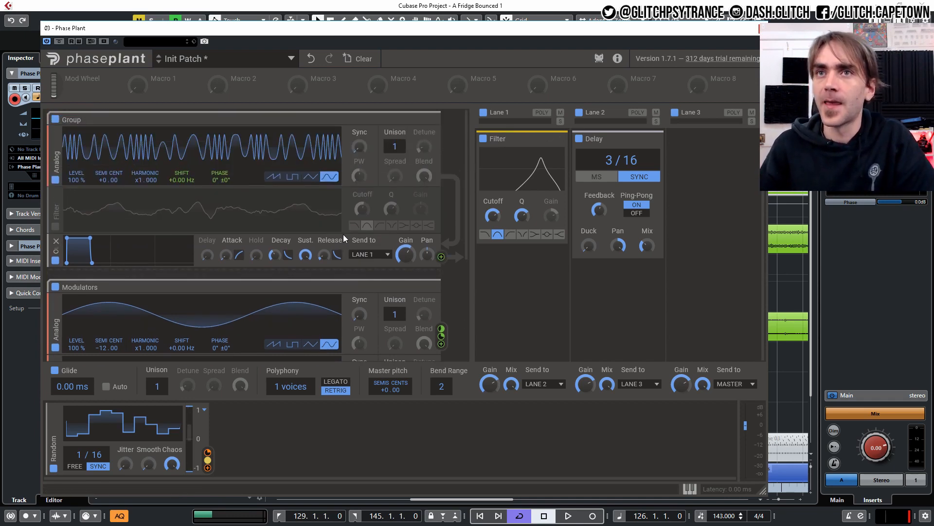
{"action": "scroll", "coordinate": [310, 317], "scroll_direction": "down", "scroll_amount": 3}
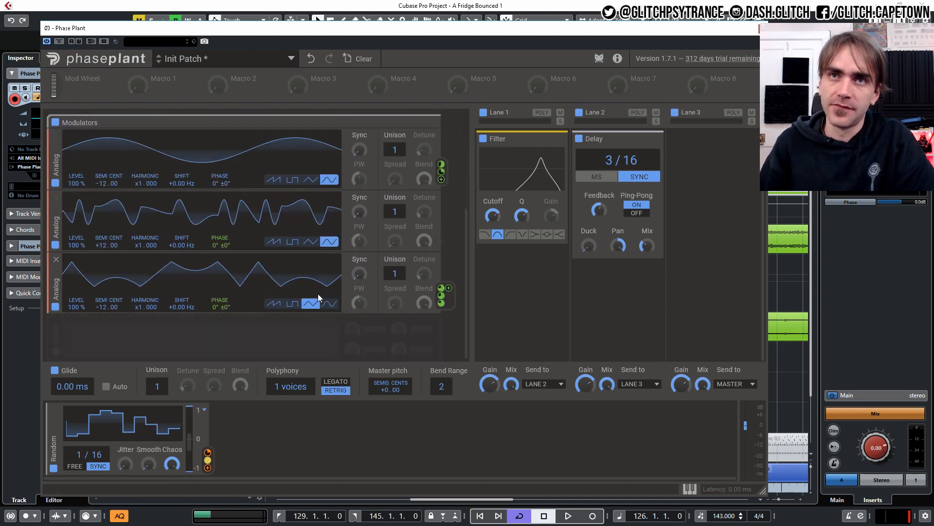
{"action": "scroll", "coordinate": [220, 294], "scroll_direction": "up", "scroll_amount": 1}
{"action": "scroll", "coordinate": [221, 290], "scroll_direction": "up", "scroll_amount": 2}
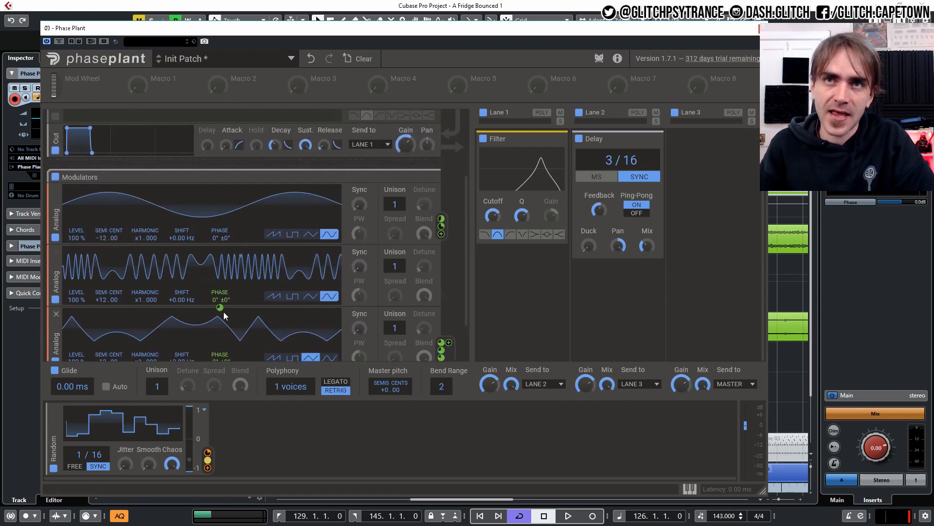
{"action": "scroll", "coordinate": [249, 327], "scroll_direction": "up", "scroll_amount": 3}
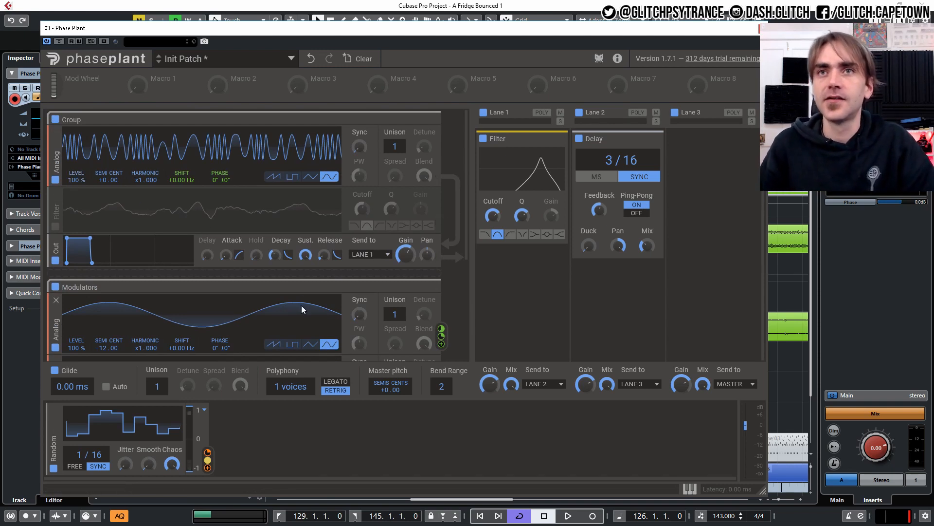
{"action": "scroll", "coordinate": [325, 268], "scroll_direction": "down", "scroll_amount": 5}
{"action": "scroll", "coordinate": [325, 267], "scroll_direction": "up", "scroll_amount": 5}
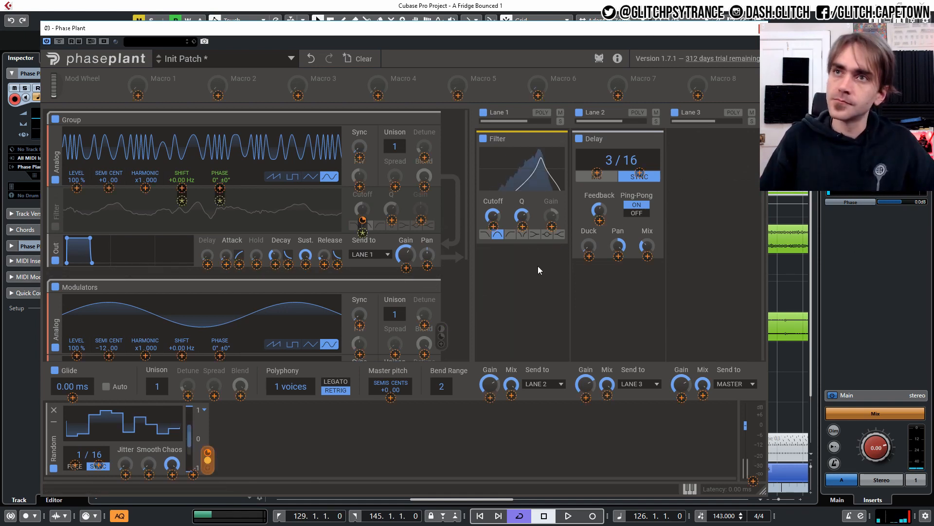
- Modulate the Lane 1 filter's cutoff with the Random modulator and set the Random modulator's synced rate to 4/16
{"action": "left_click_drag", "start_coordinate": [493, 227], "coordinate": [493, 221]}
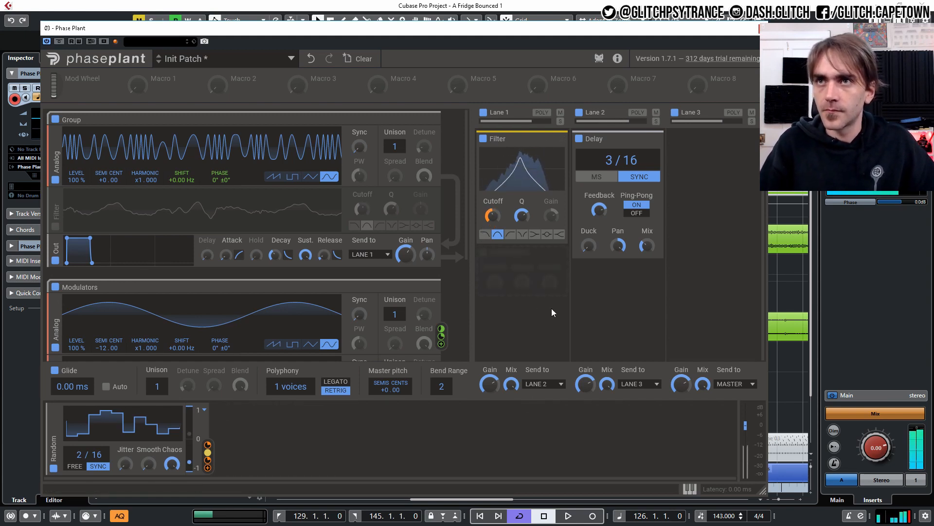
{"action": "mouse_move", "coordinate": [599, 210]}
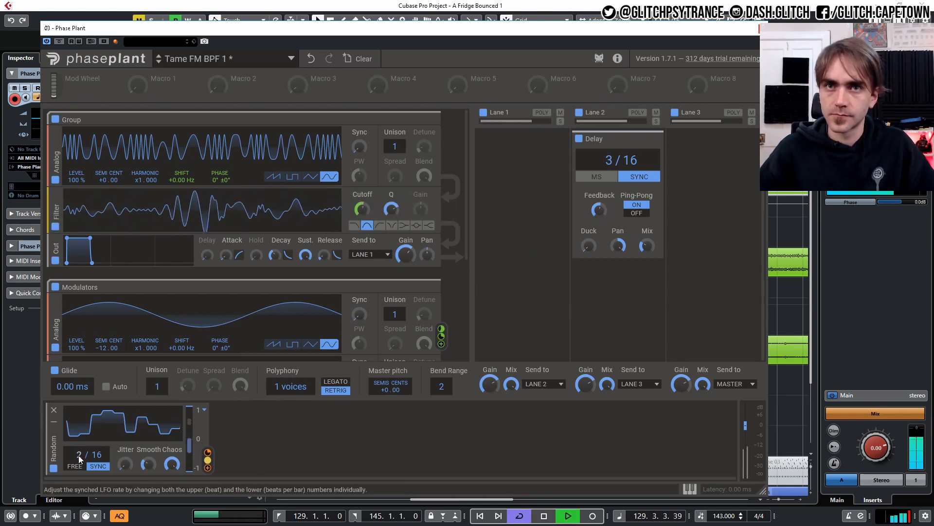
{"action": "left_click_drag", "start_coordinate": [79, 456], "coordinate": [79, 443]}
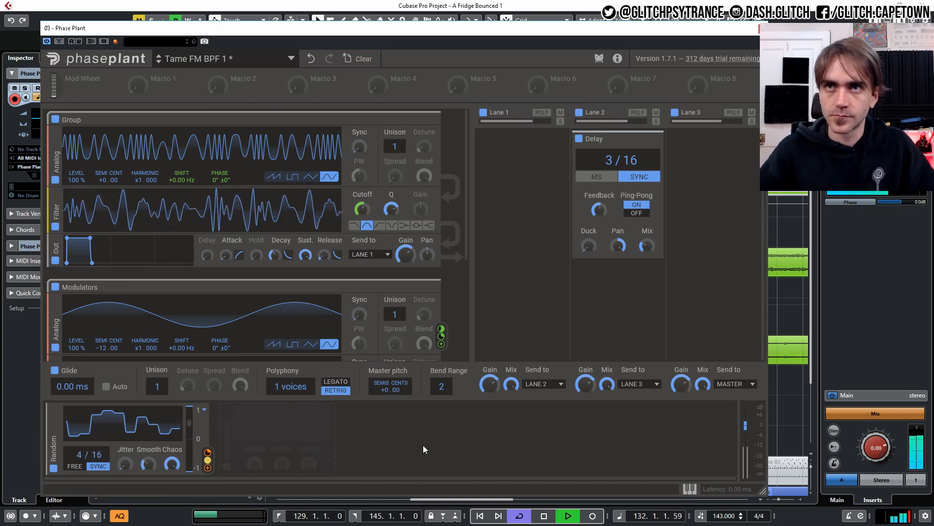
- Save the patch as a new user preset named "Gnarly FM BPF 1"
{"action": "left_click", "coordinate": [191, 60]}
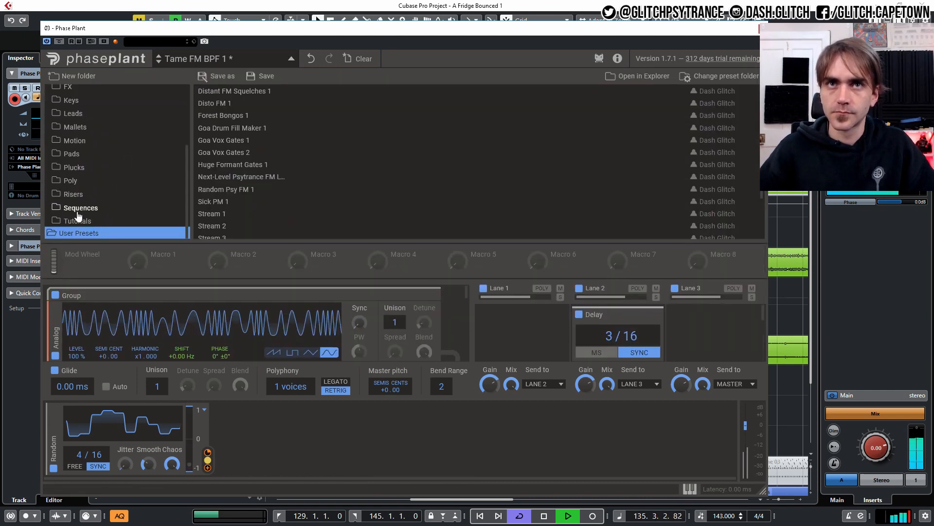
{"action": "left_click", "coordinate": [214, 76]}
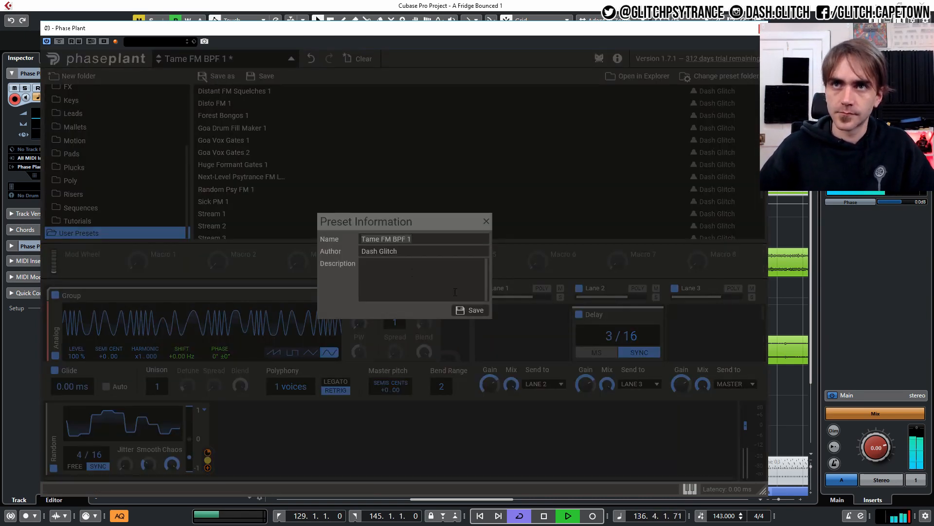
{"action": "left_click_drag", "start_coordinate": [352, 243], "coordinate": [307, 246]}
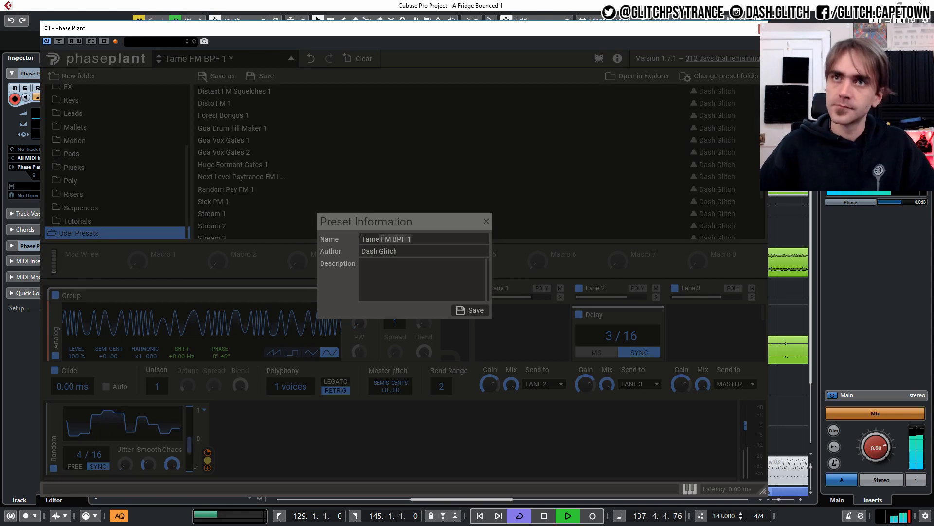
{"action": "key", "text": "Left"}
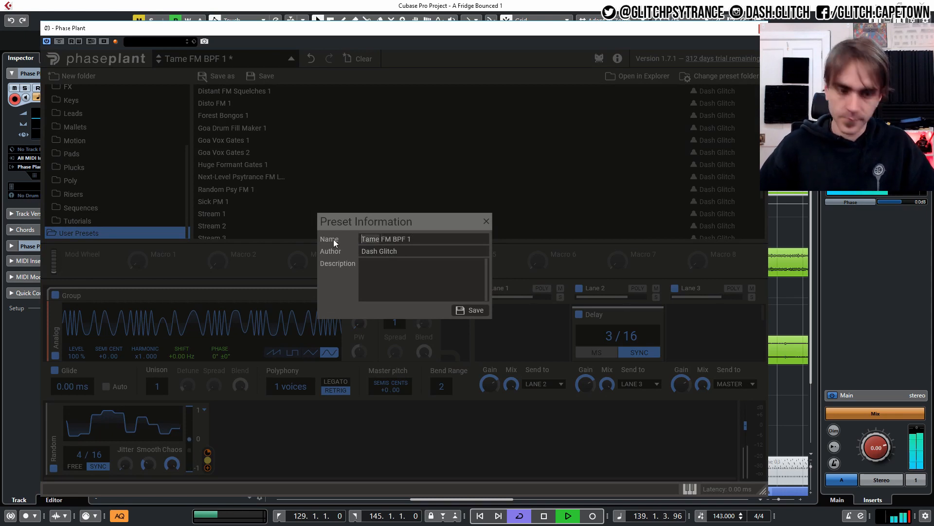
{"action": "type", "text": "Gnarly"}
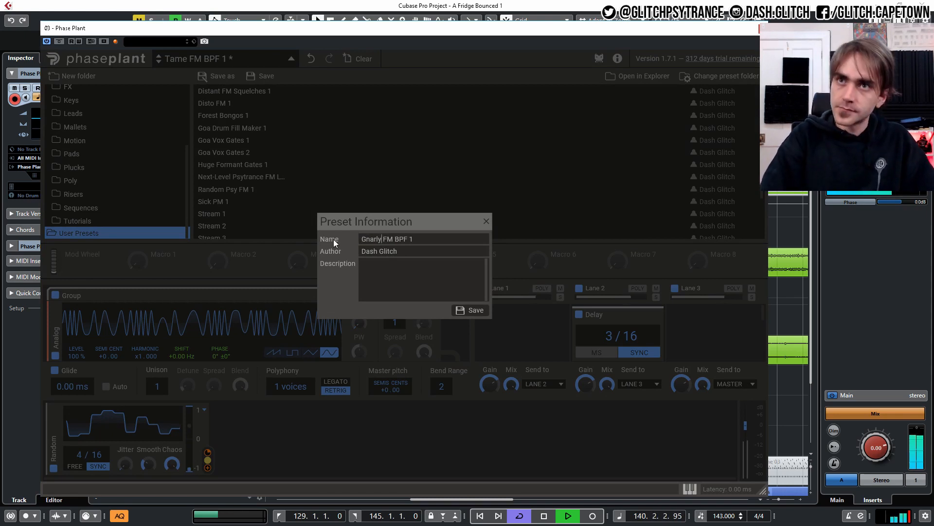
{"action": "key", "text": "Return"}
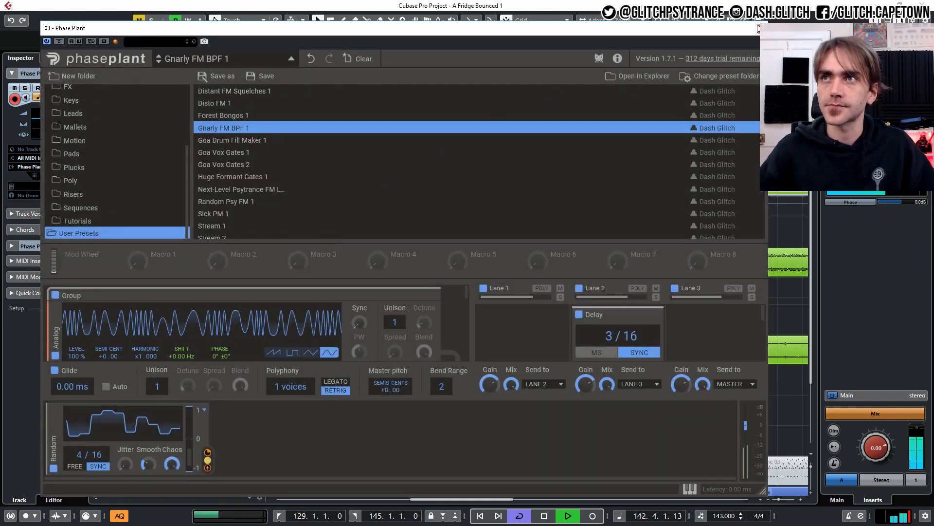
- Close the Phase Plant window and stop playback of the Cubase project
{"action": "left_click", "coordinate": [757, 28]}
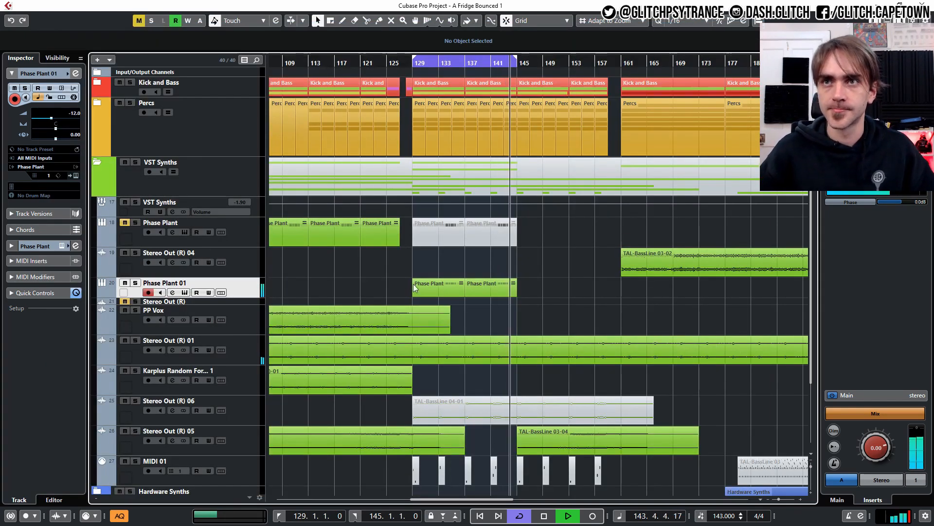
{"action": "scroll", "coordinate": [438, 287], "scroll_direction": "up", "scroll_amount": 2}
{"action": "key", "text": "space"}
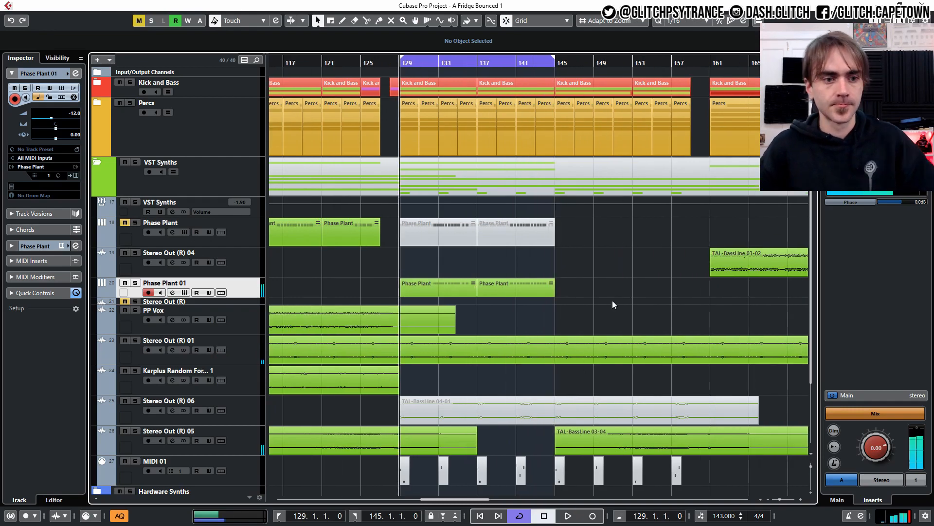